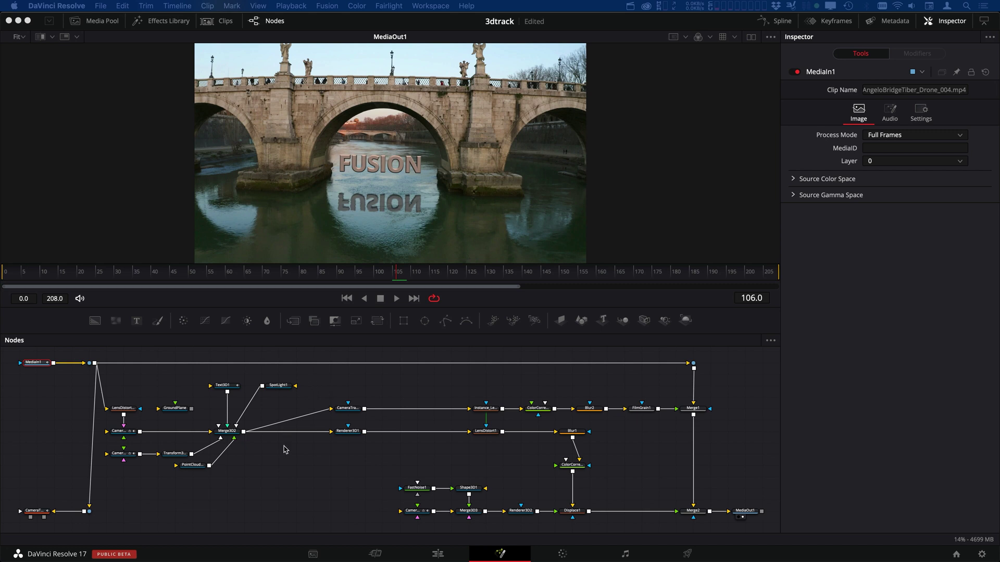
Load Merge3D2 into the viewer and orbit around the FUSION text and tracked points, ending on a level view.
left_click_drag(232, 437, 380, 250)
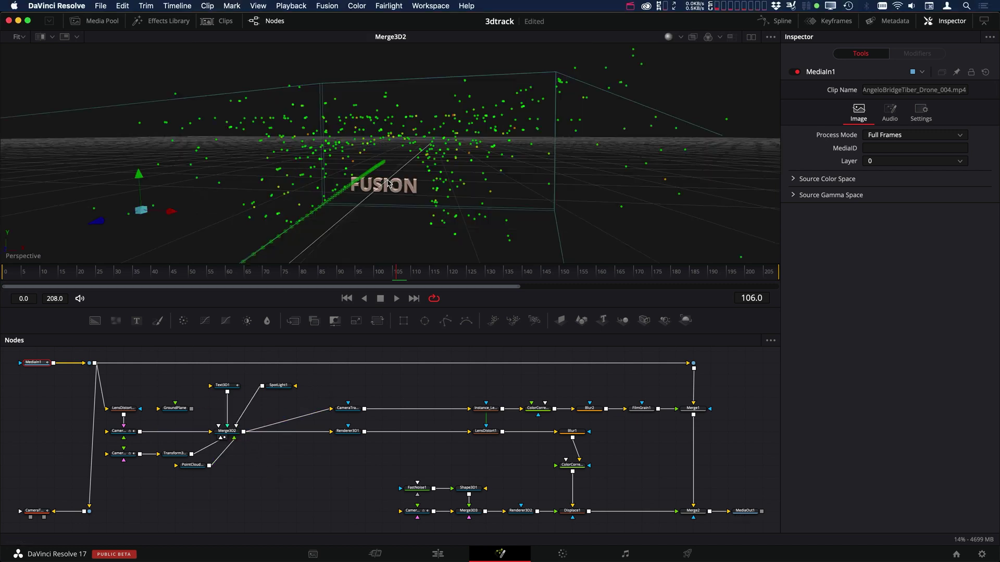
left_click_drag(461, 178, 431, 187)
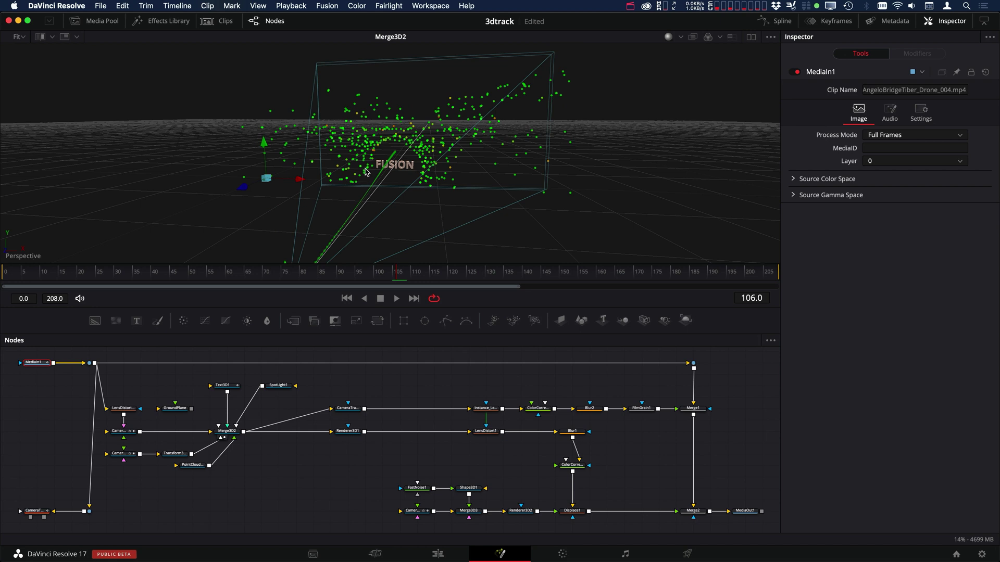
left_click_drag(415, 197, 419, 194)
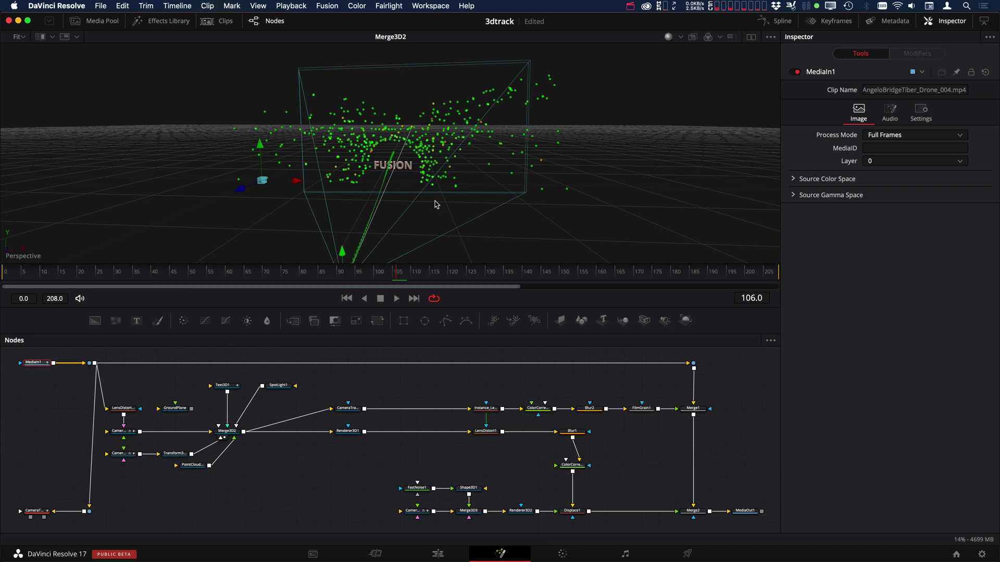
mouse_move(436, 204)
left_mouse_down()
mouse_move(444, 210)
mouse_move(421, 189)
mouse_move(451, 191)
mouse_move(453, 174)
mouse_move(436, 198)
left_mouse_up()
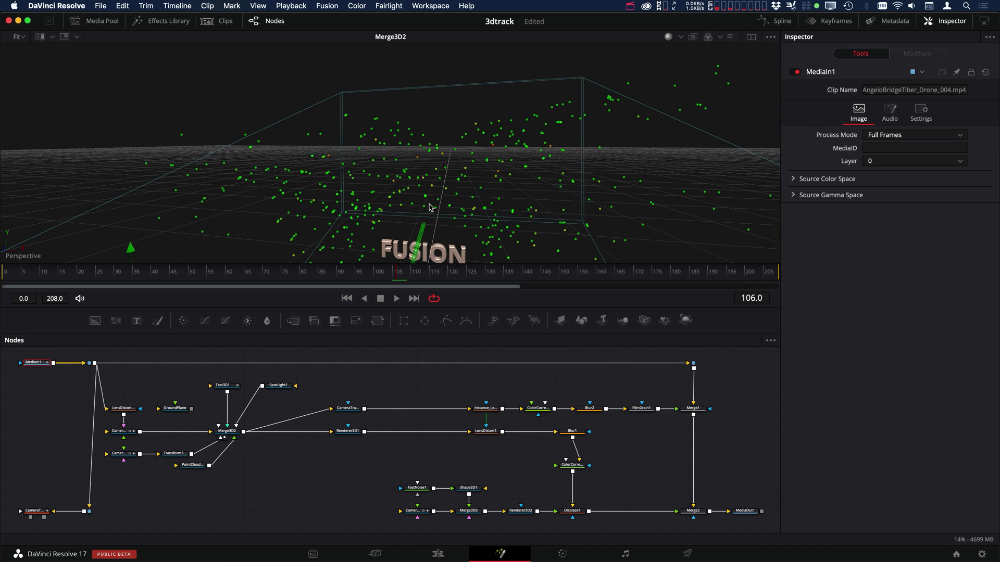
left_click(421, 214)
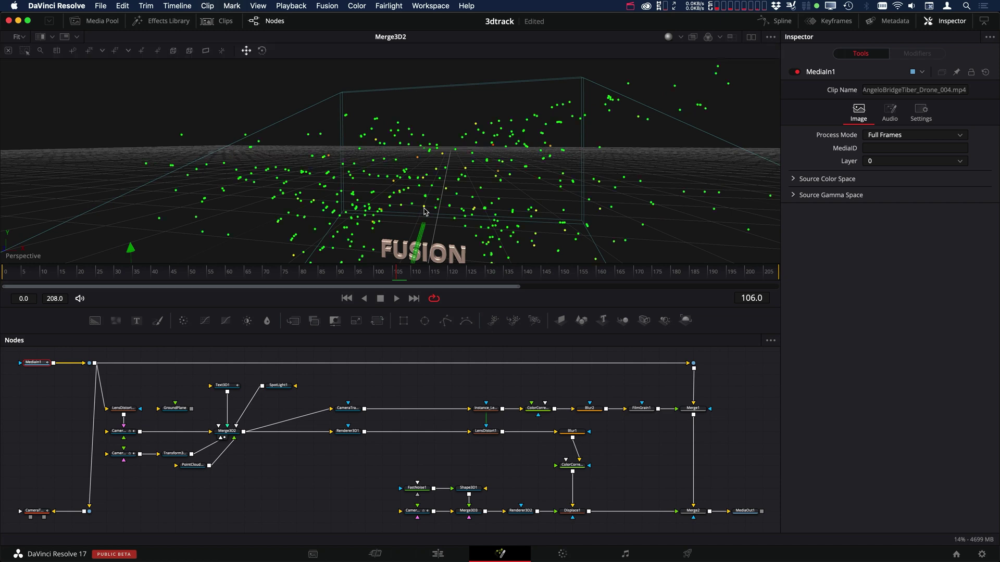
mouse_move(431, 207)
left_mouse_down()
mouse_move(456, 187)
mouse_move(438, 191)
left_mouse_up()
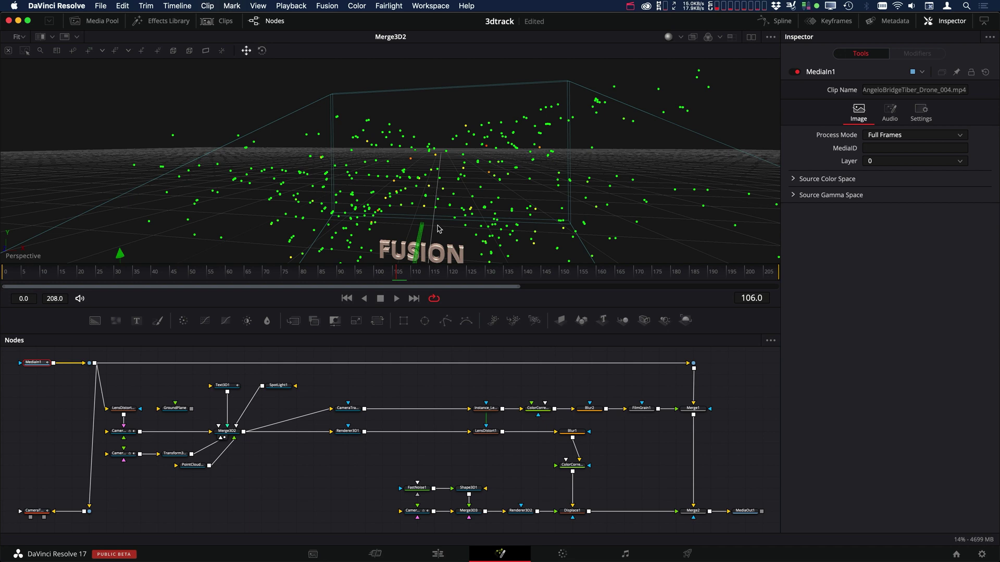
left_click_drag(440, 225, 494, 156)
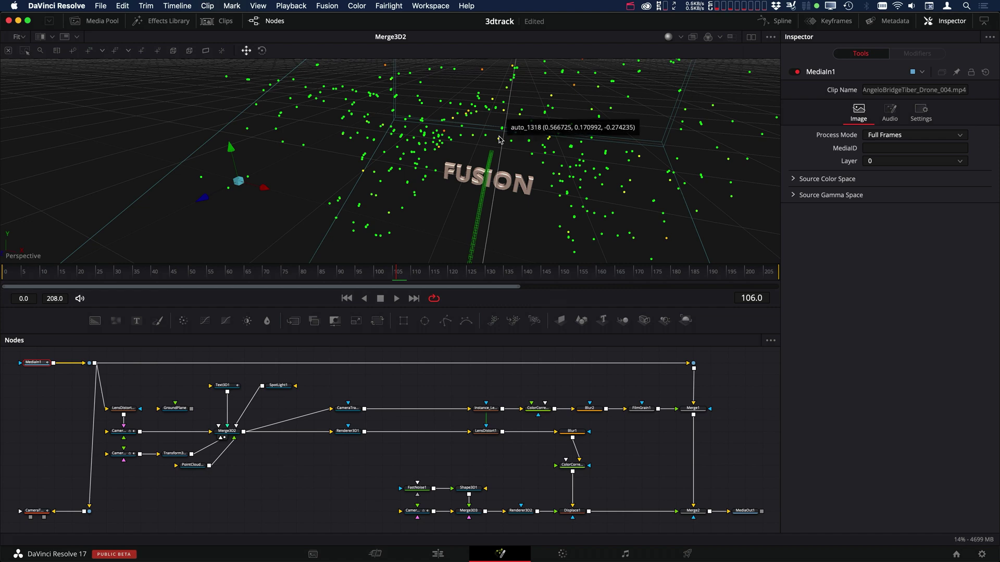
mouse_move(512, 145)
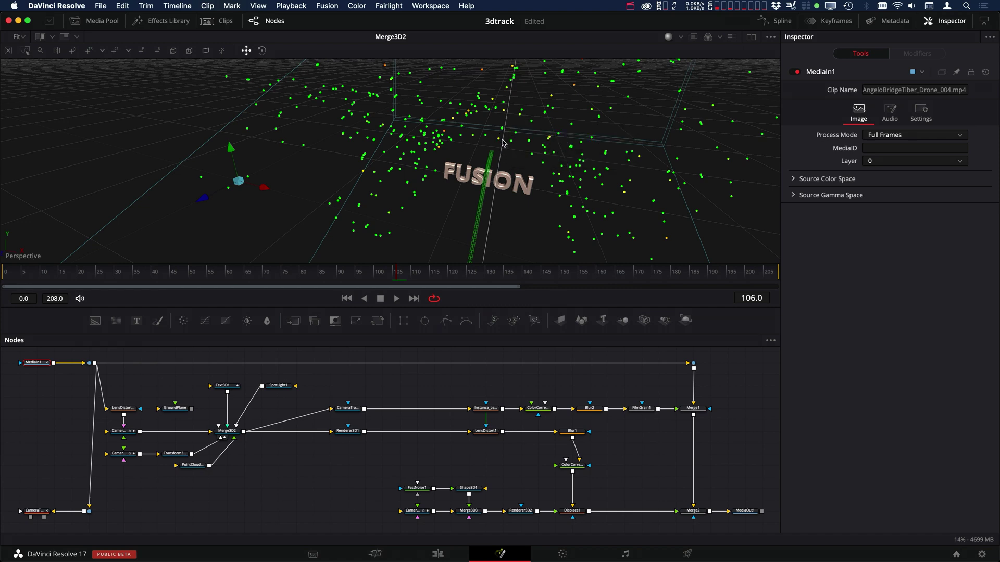
left_click_drag(510, 152, 396, 113)
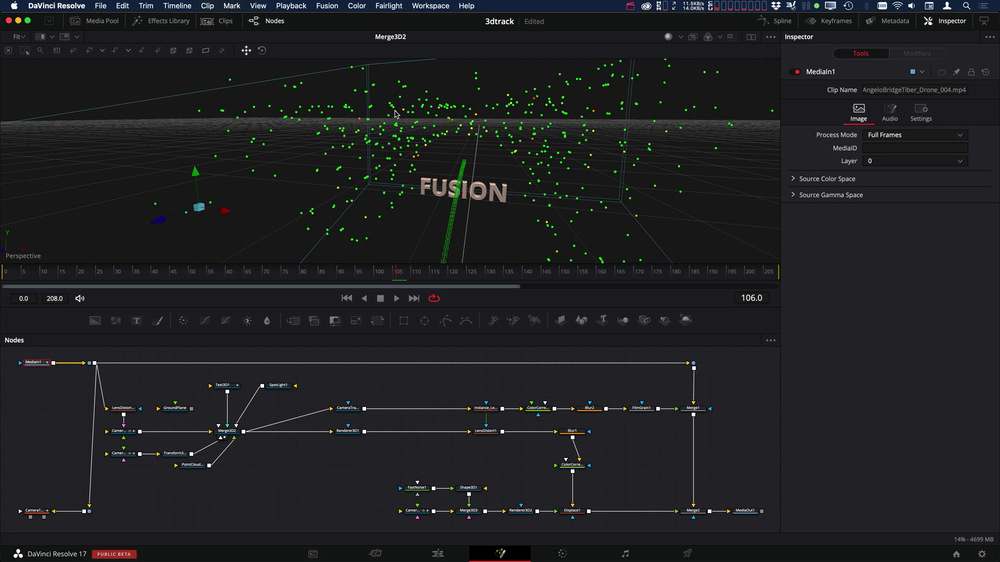
Create an aligned cylinder from PointCloud3D1's context menu and orbit until it faces the view.
right_click(470, 138)
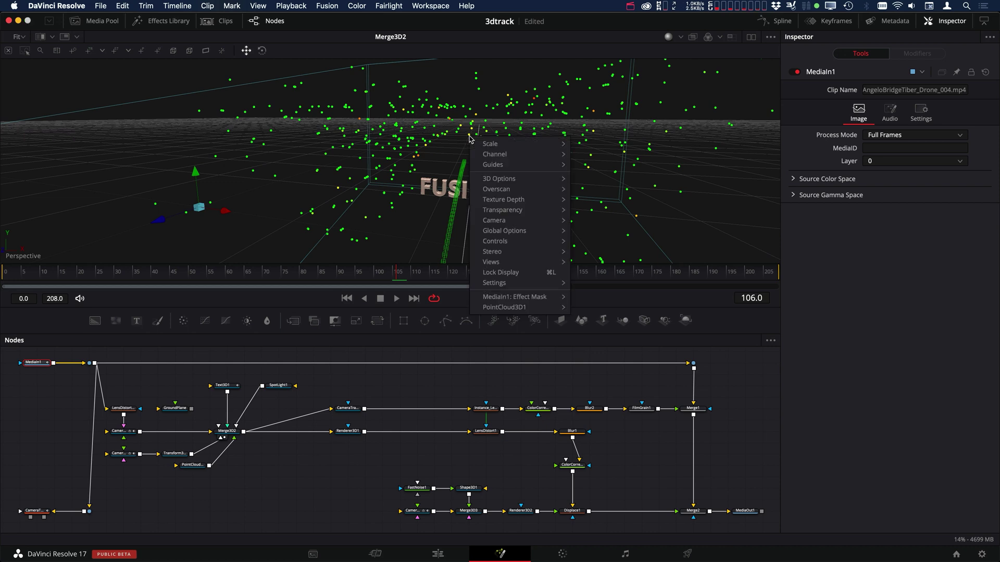
mouse_move(515, 309)
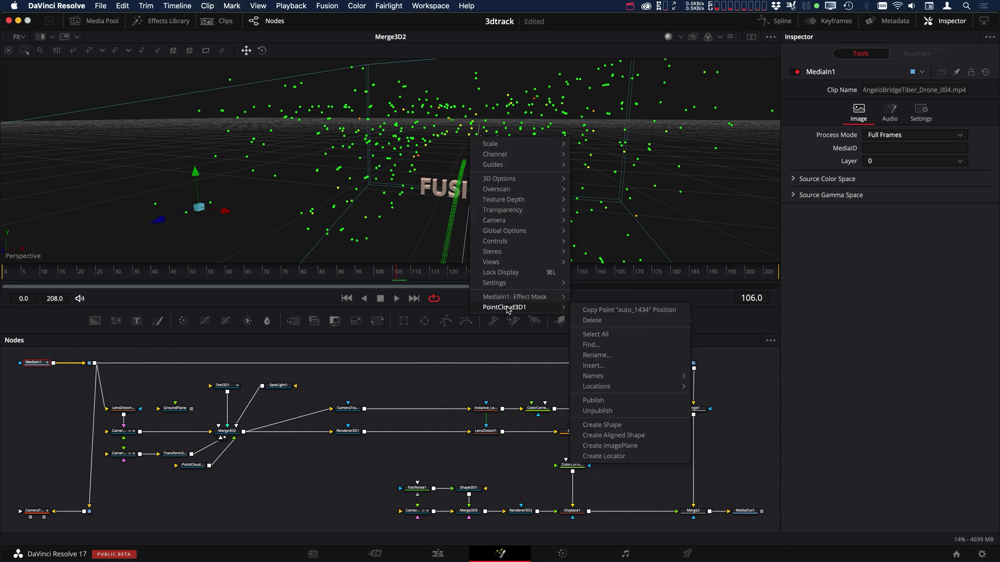
left_click(607, 438)
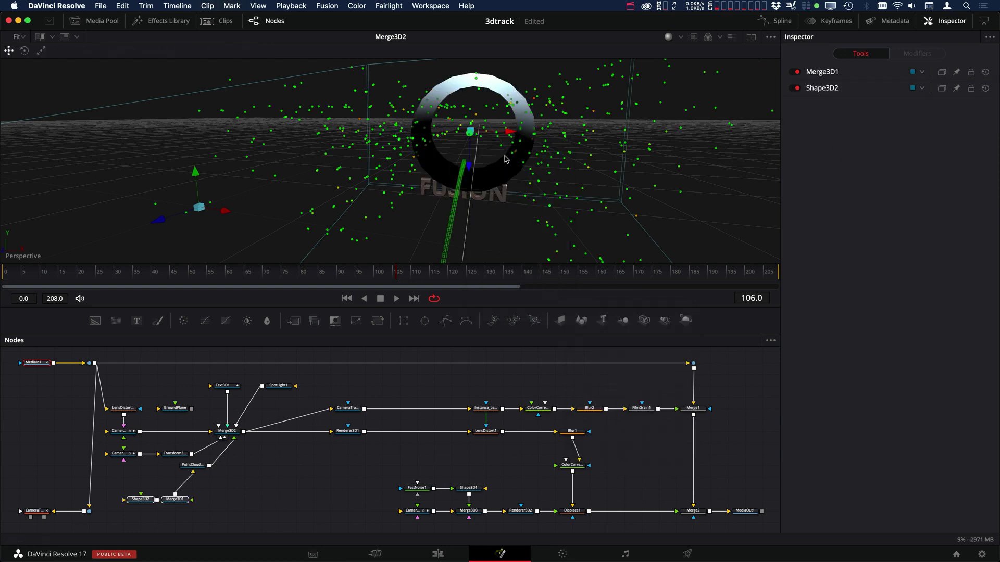
left_click_drag(495, 160, 540, 180)
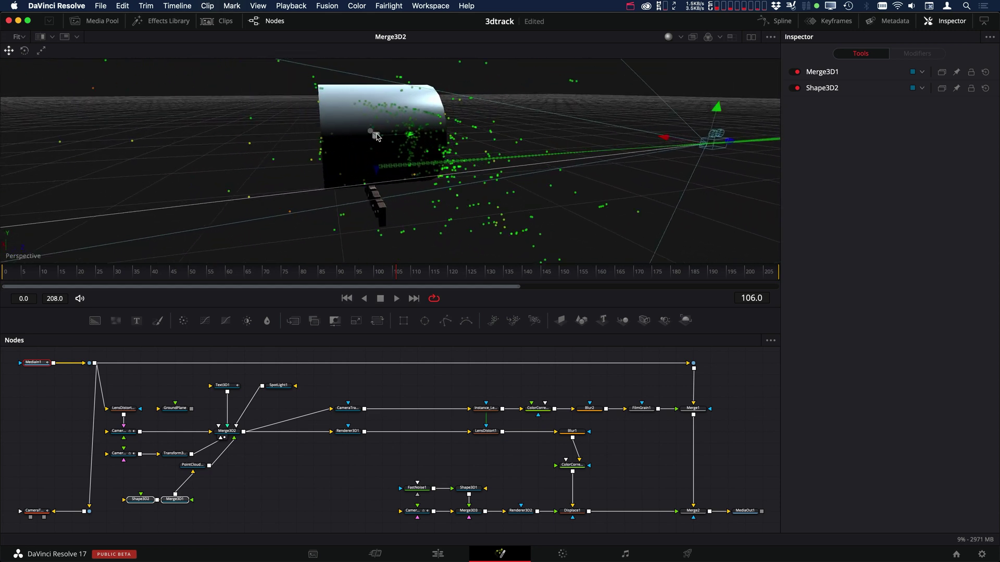
left_click_drag(524, 117, 487, 180)
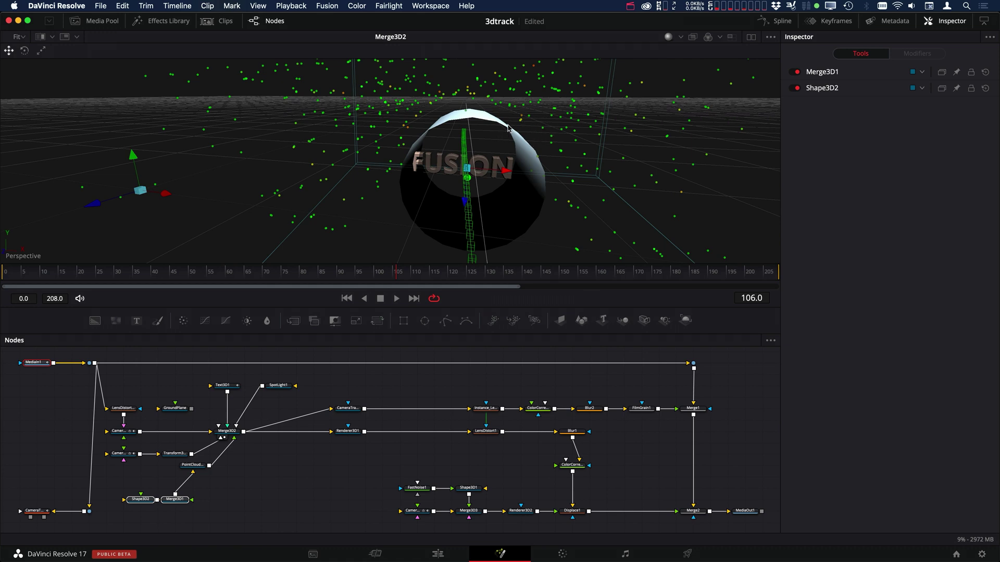
mouse_move(495, 145)
Switch the viewer to look through Camera3D1.
right_click(555, 160)
mouse_move(583, 242)
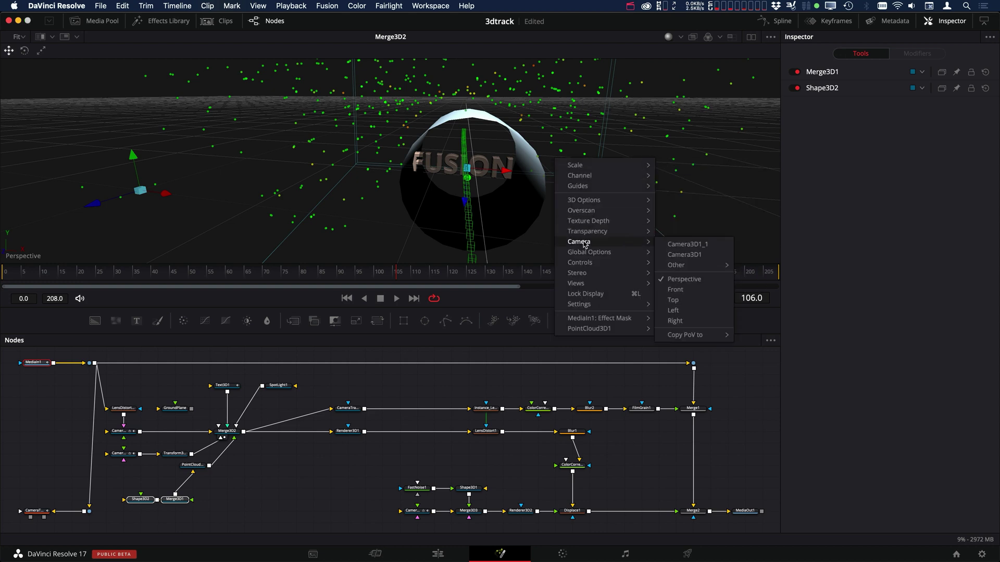
left_click(688, 256)
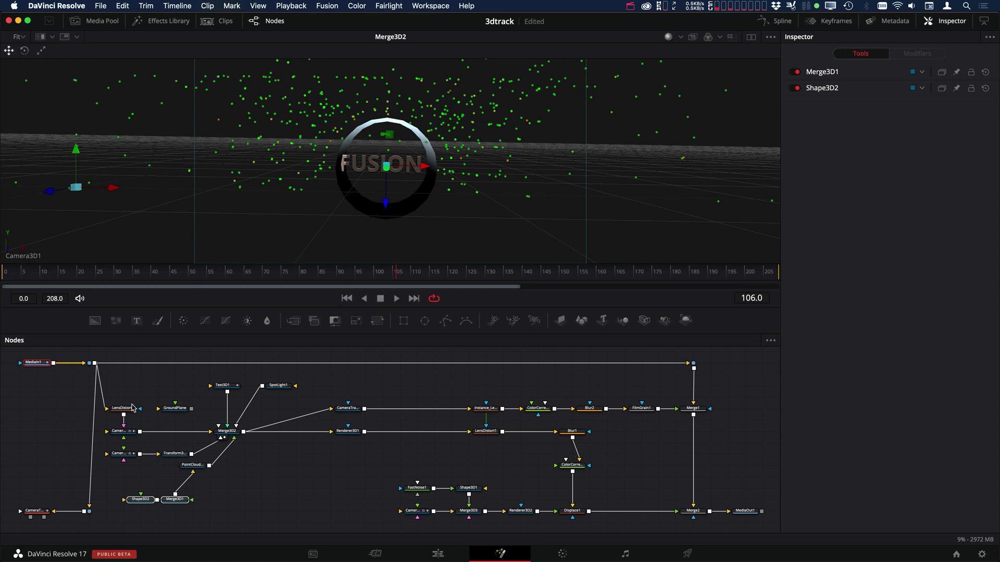
Enable Camera3D1's image plane so the bridge footage appears behind the ring.
left_click(126, 435)
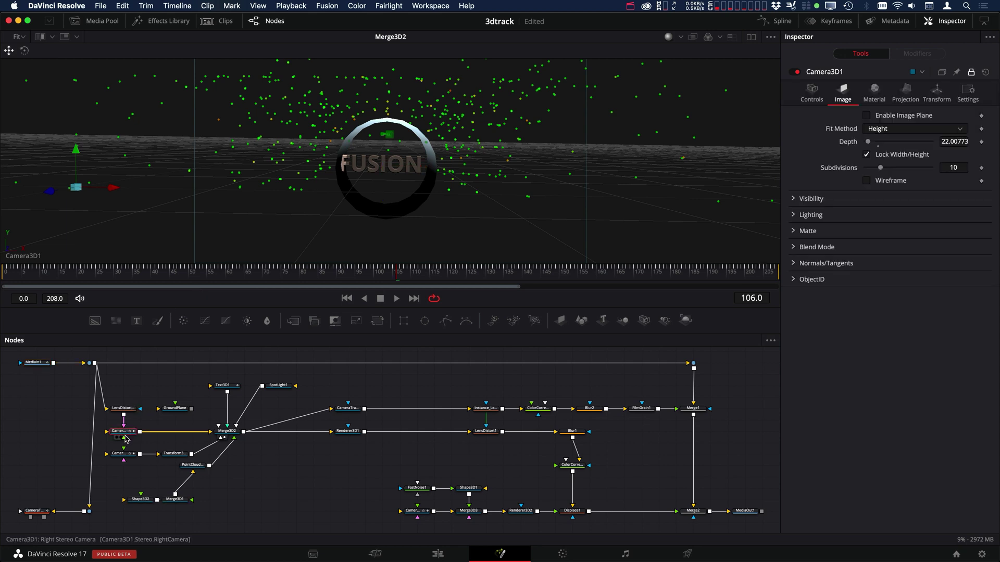
left_click(972, 72)
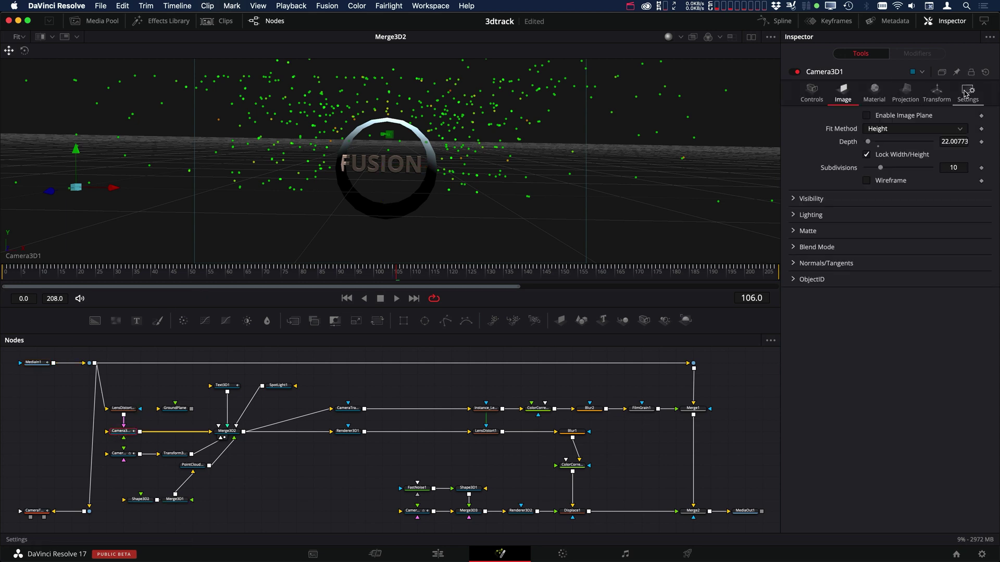
left_click(919, 116)
Move Shape3D2 along its depth and X axes and set its radius to 1.4.
left_click(386, 208)
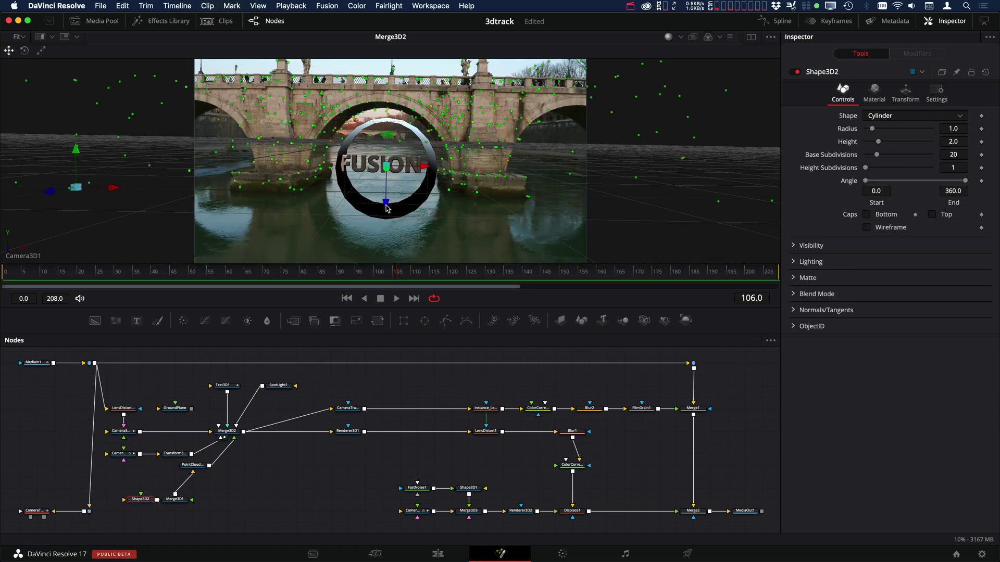
left_click_drag(385, 207, 386, 197)
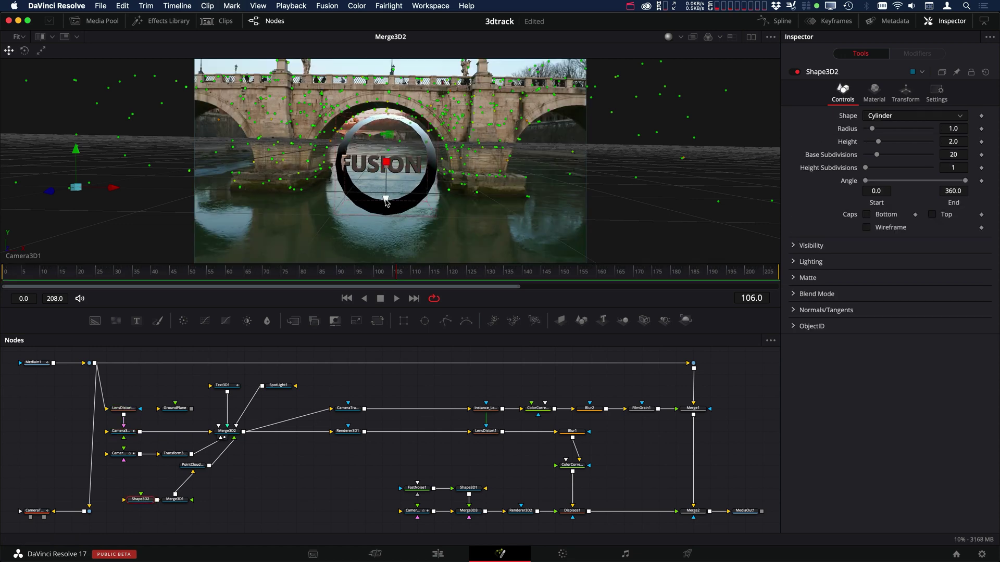
left_click_drag(422, 163, 419, 163)
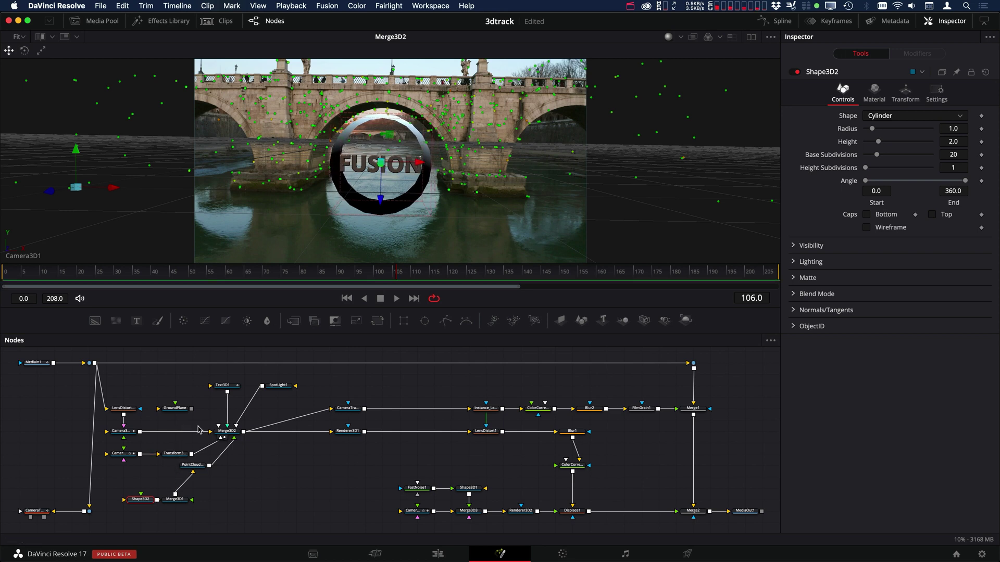
left_click_drag(960, 128, 975, 128)
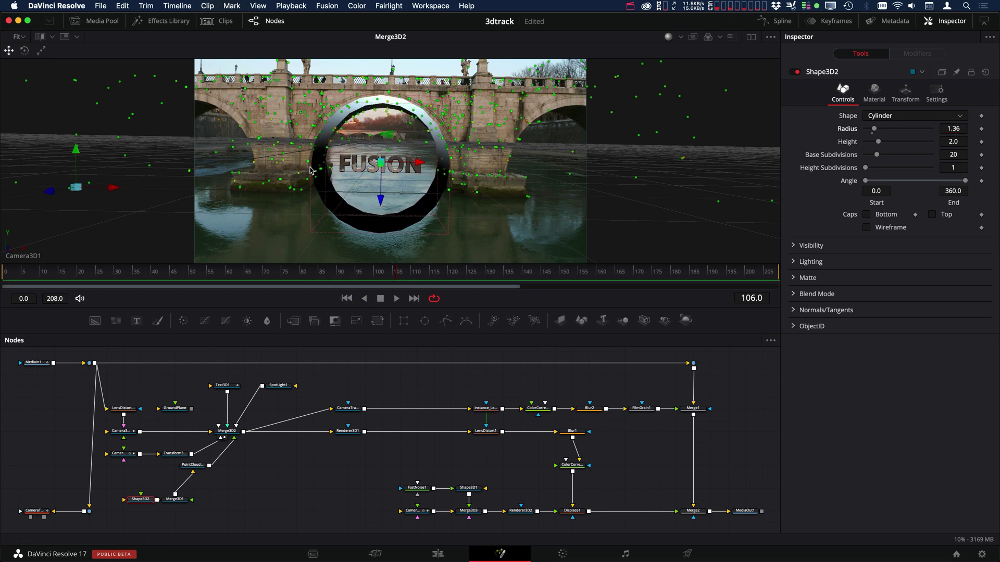
left_click_drag(378, 201, 379, 207)
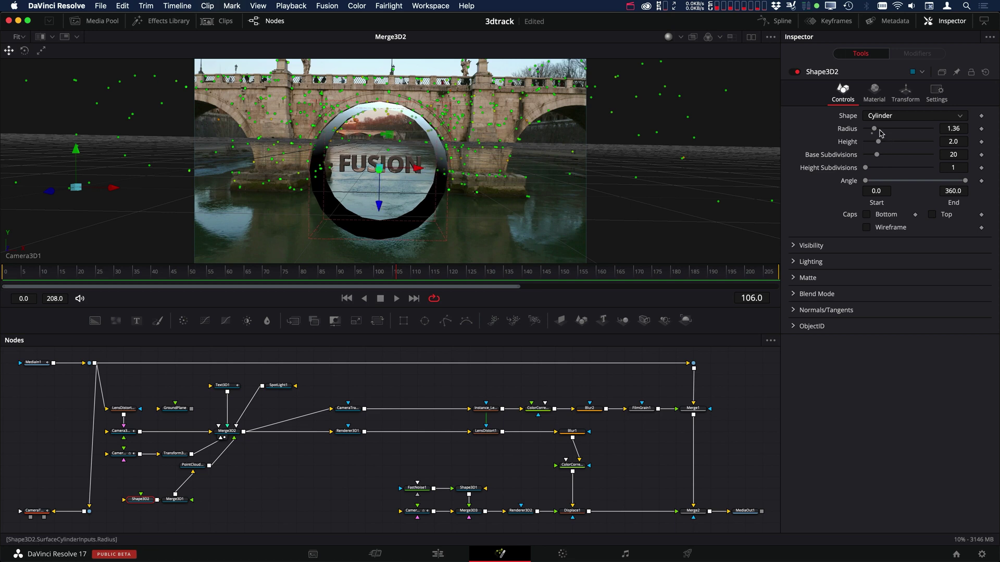
left_click_drag(875, 129, 878, 129)
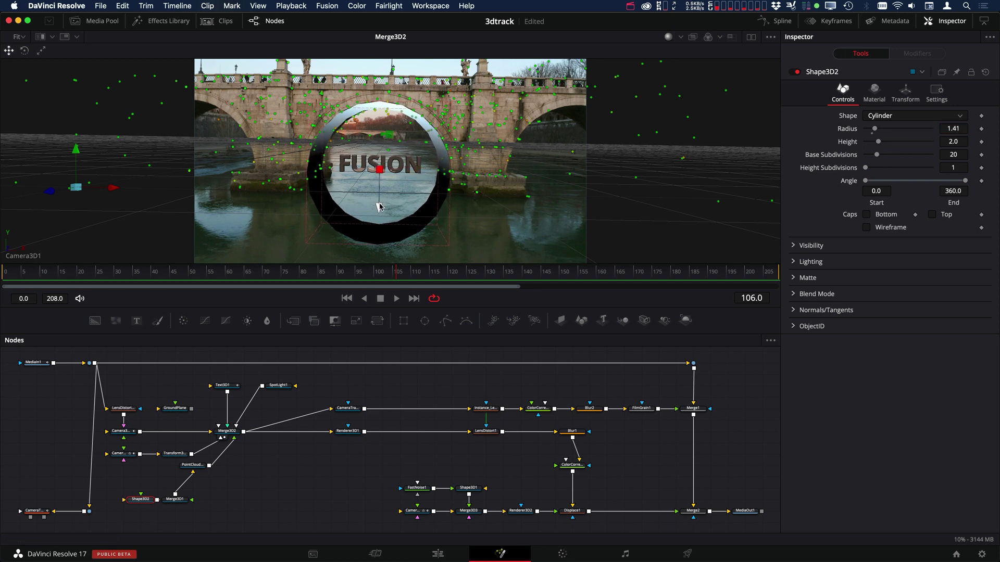
left_click(956, 129)
type("1.4")
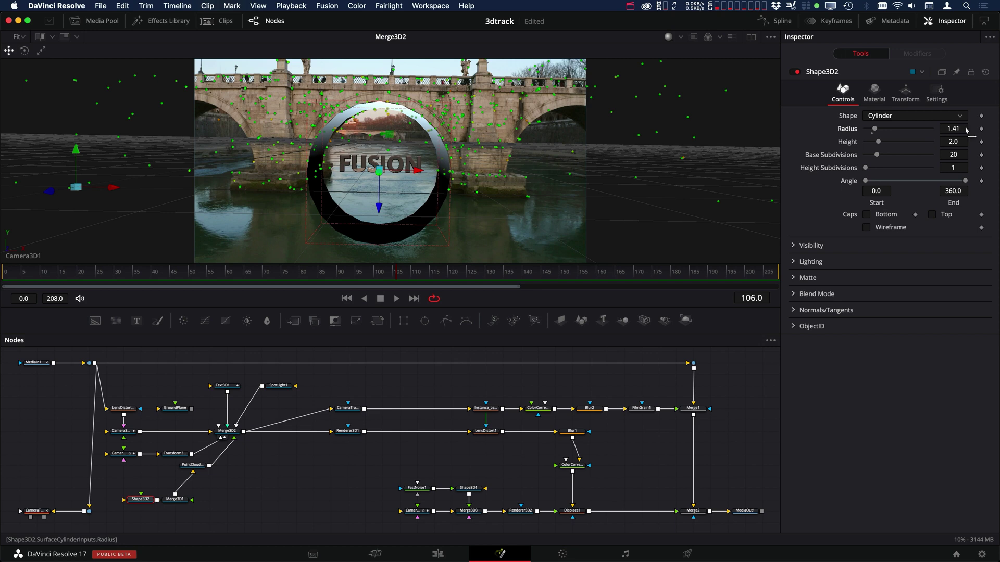
key("Return")
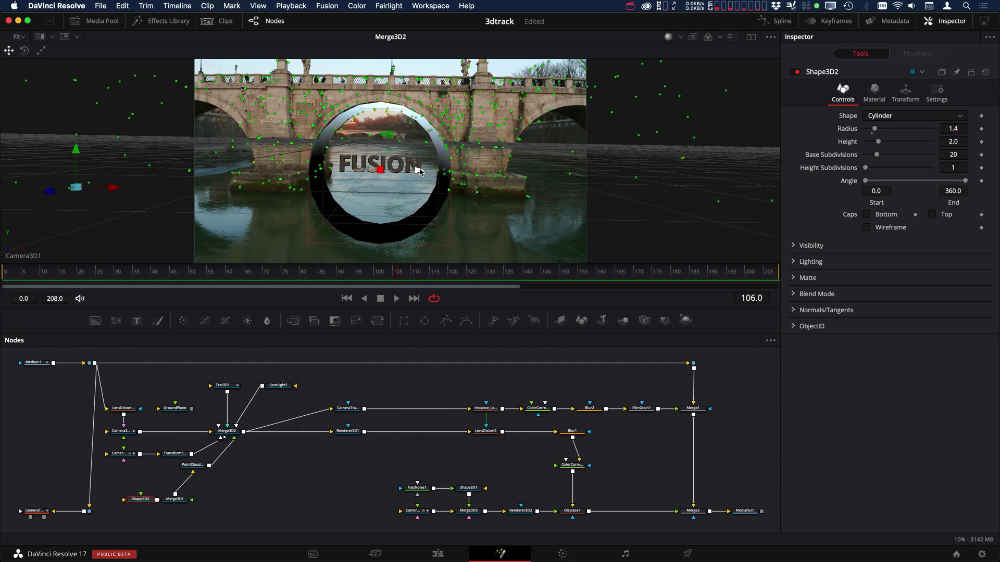
left_click(369, 120)
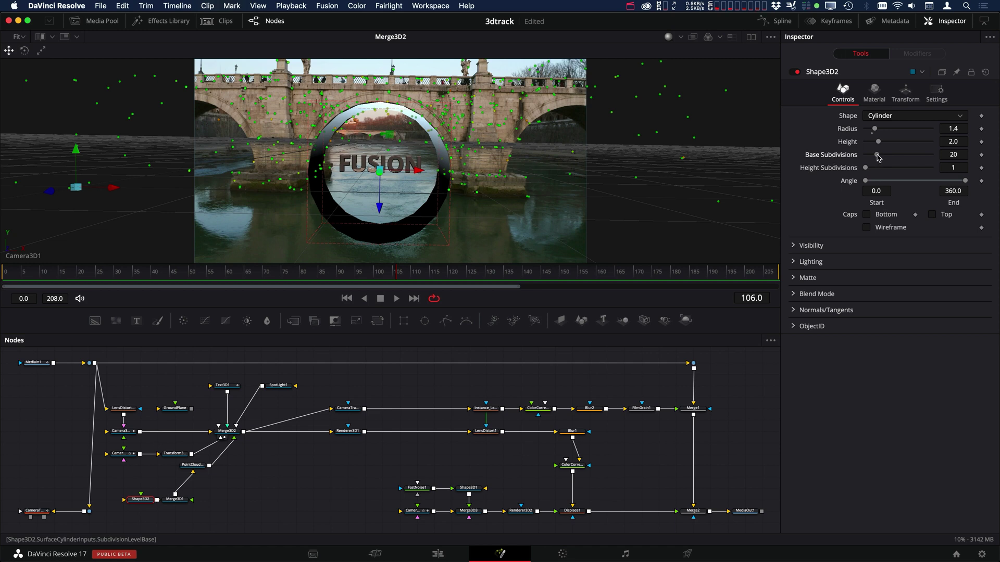
Raise the cylinder's base subdivisions, set Angle Start to 180, and scrub frames to check the arch.
left_click_drag(878, 156, 889, 156)
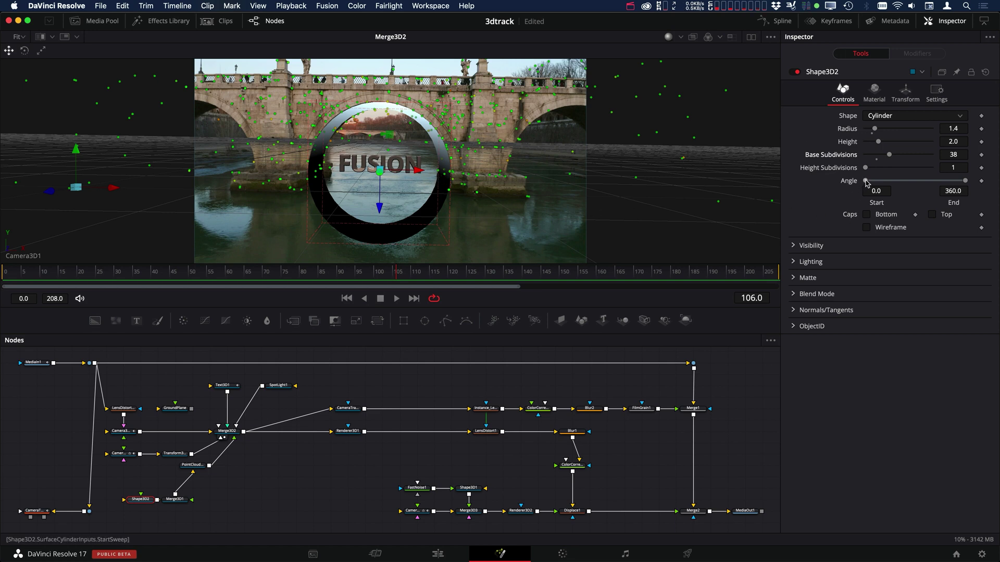
left_click_drag(865, 180, 886, 182)
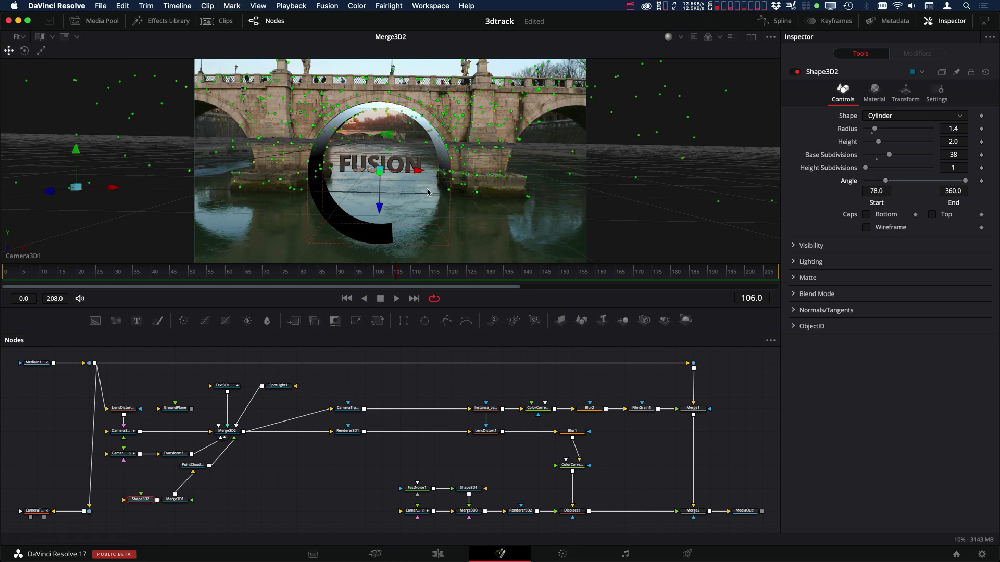
left_click(891, 191)
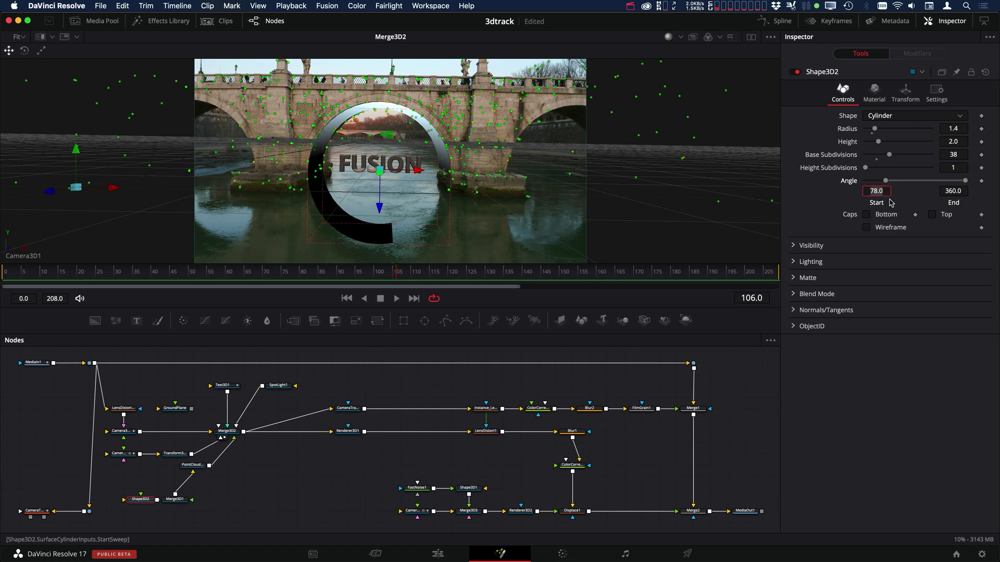
type("180")
key("Tab")
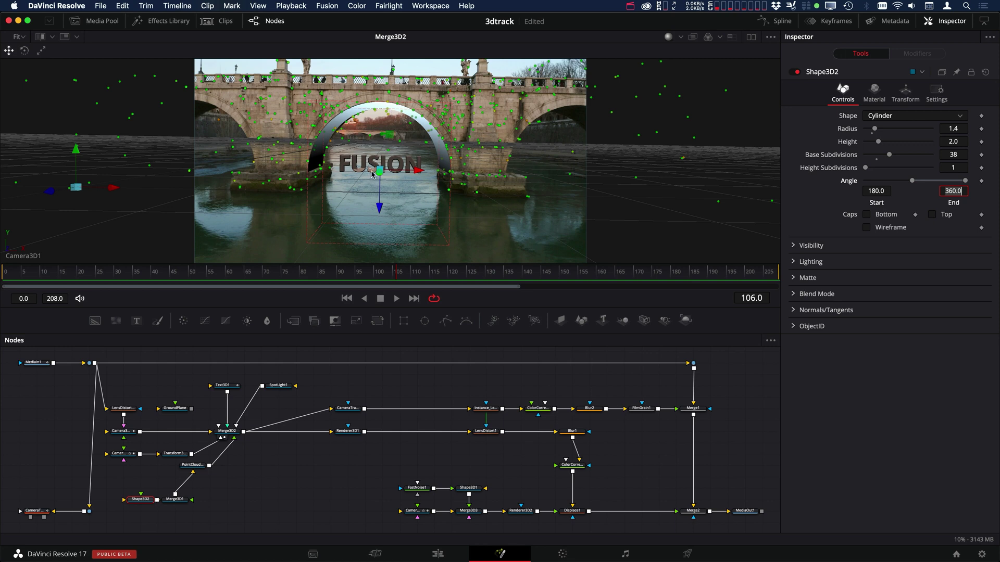
left_click_drag(405, 276, 340, 276)
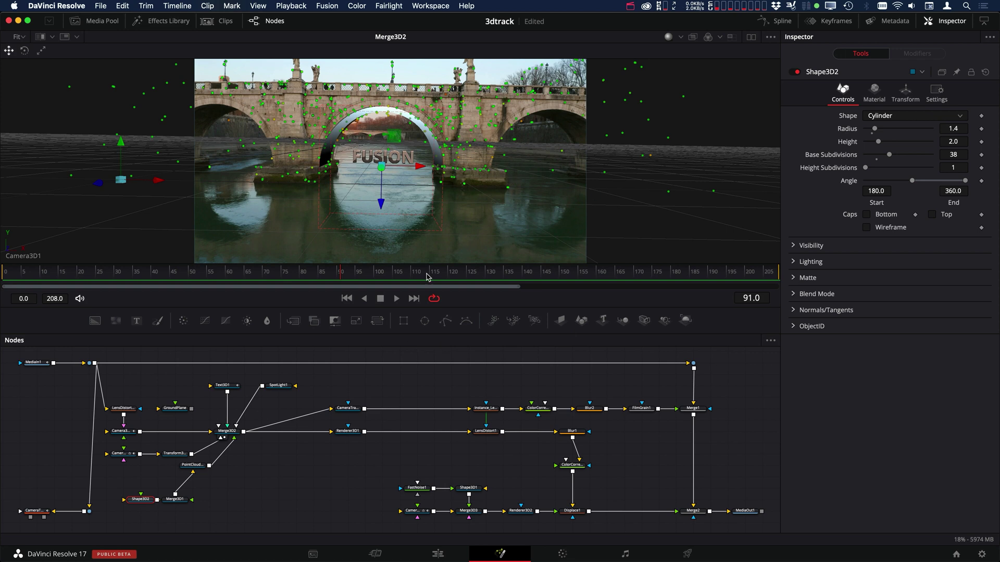
Switch to the Perspective view and create an aligned shape at a tracked point near the arch.
right_click(540, 209)
mouse_move(586, 293)
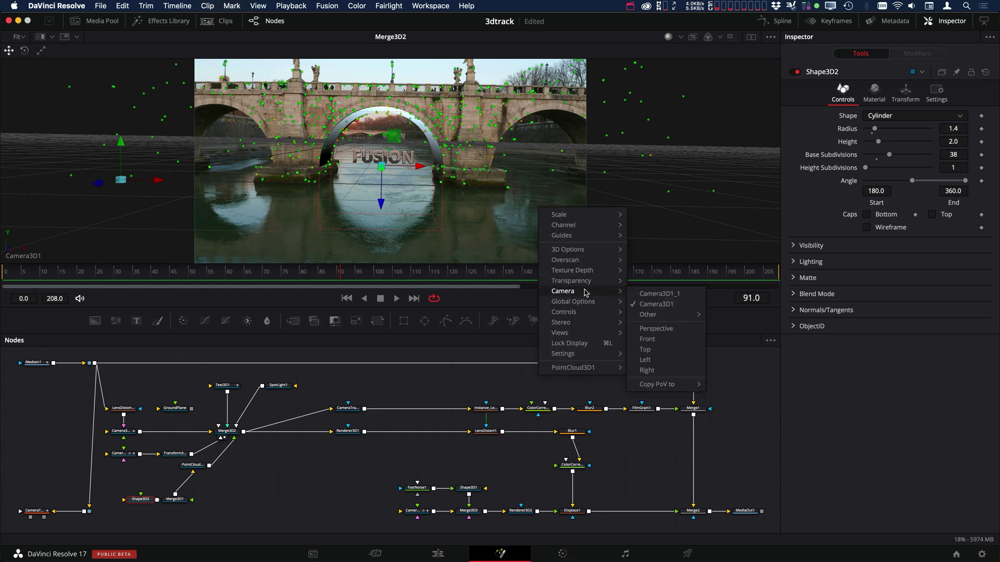
left_click(656, 329)
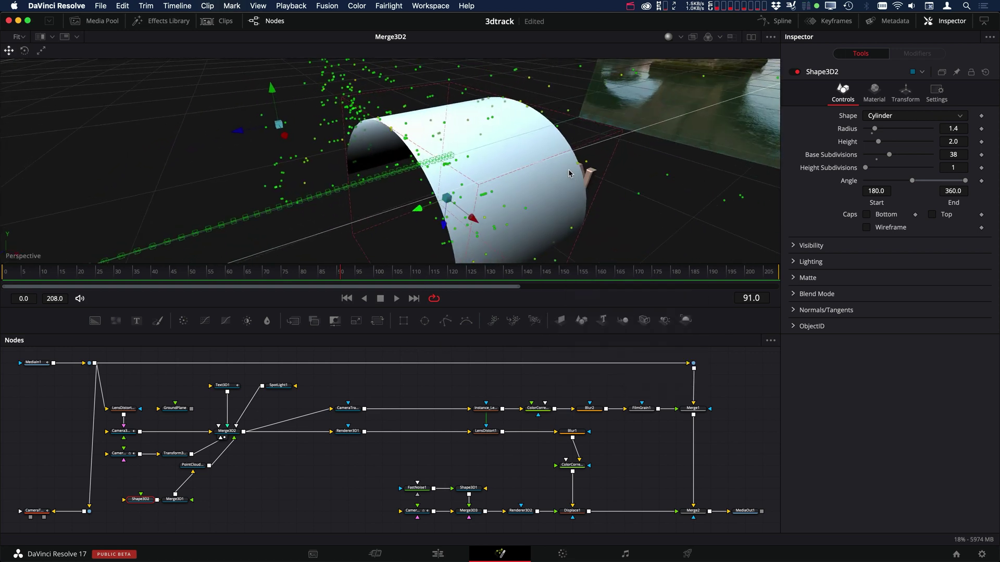
left_click_drag(588, 163, 428, 196)
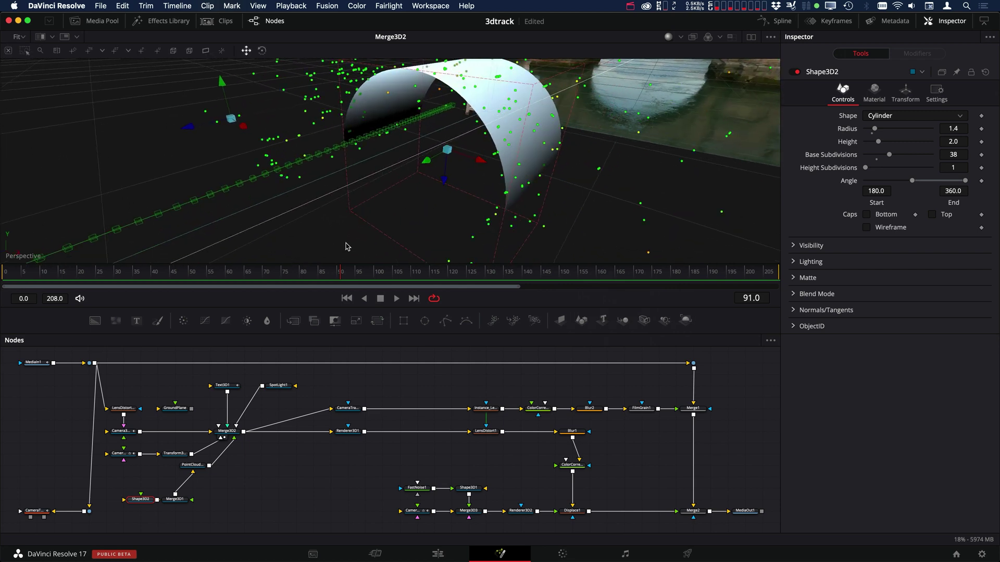
left_click_drag(353, 249, 481, 126)
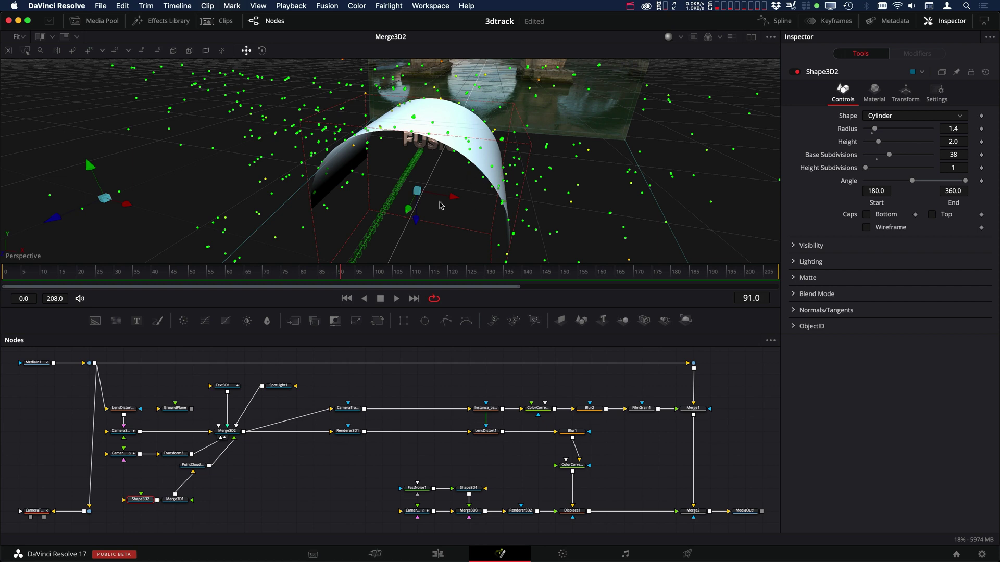
left_click_drag(457, 225, 464, 245)
right_click(469, 250)
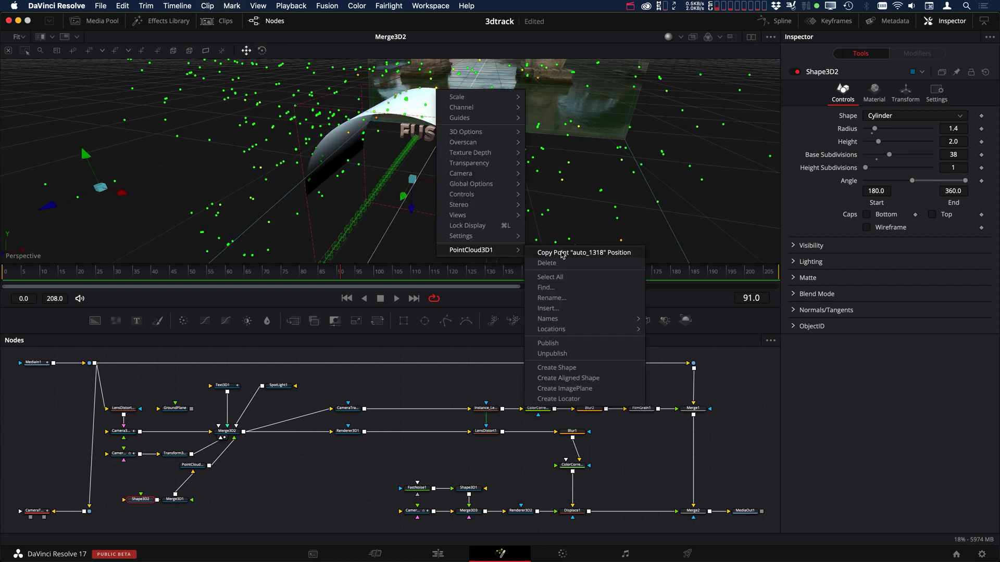
mouse_move(578, 338)
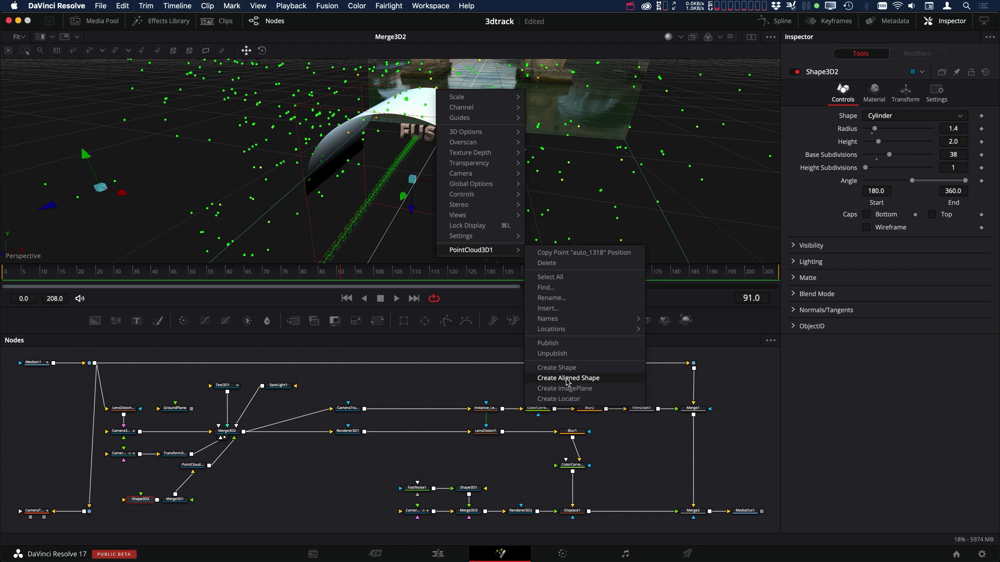
left_click(566, 381)
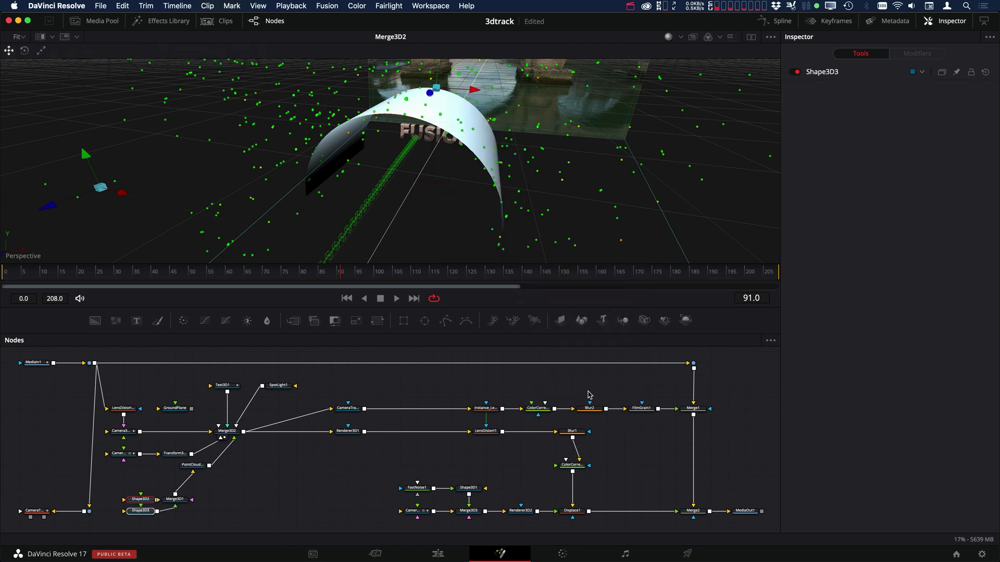
Rearrange the new shape, merge and point cloud nodes into open space in the node graph.
left_click_drag(175, 499, 261, 488)
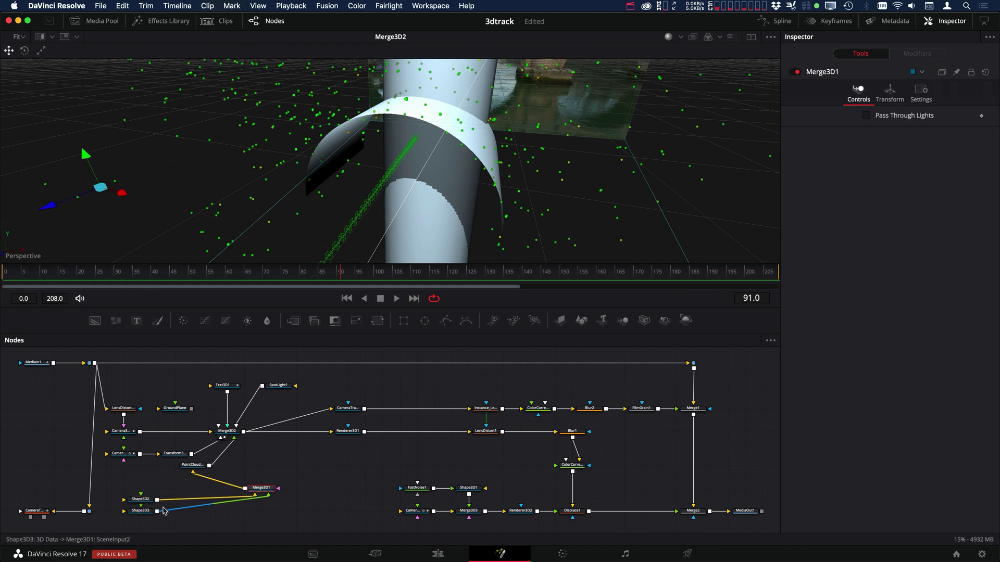
left_click_drag(140, 500, 330, 490)
left_click_drag(262, 488, 279, 488)
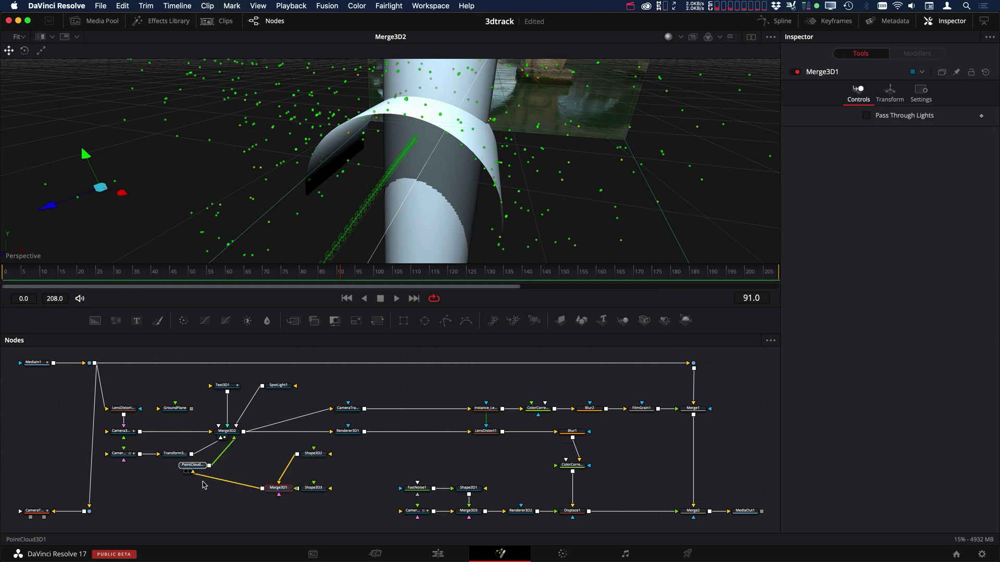
left_click_drag(192, 465, 235, 435)
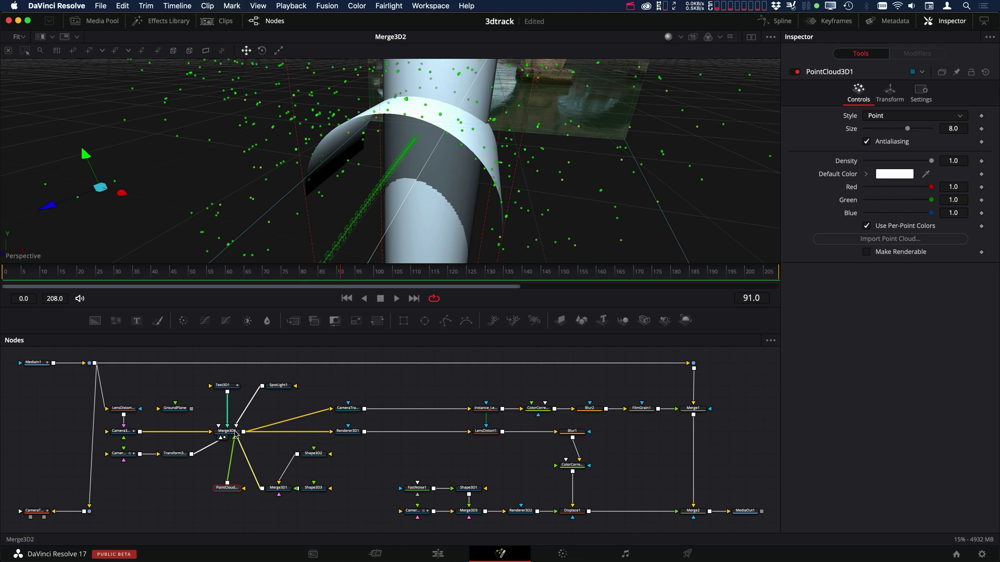
left_click_drag(228, 488, 193, 488)
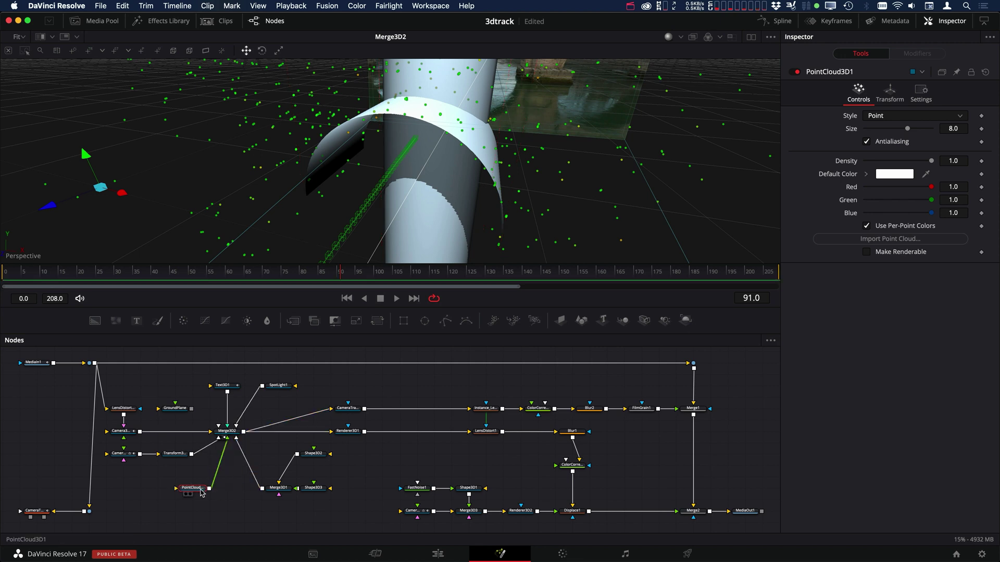
Set Shape3D3's shape type to Plane.
left_click(313, 455)
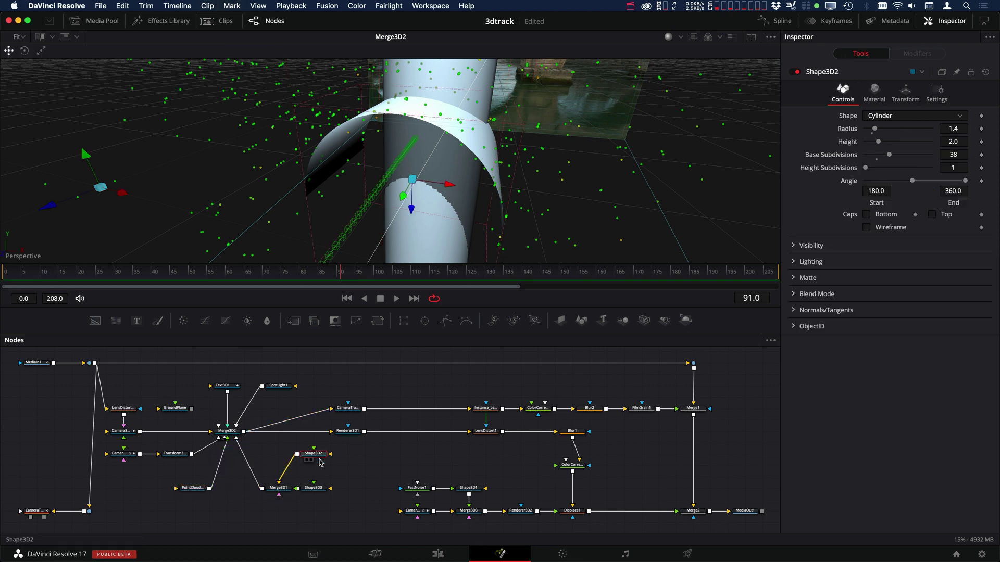
left_click(322, 490)
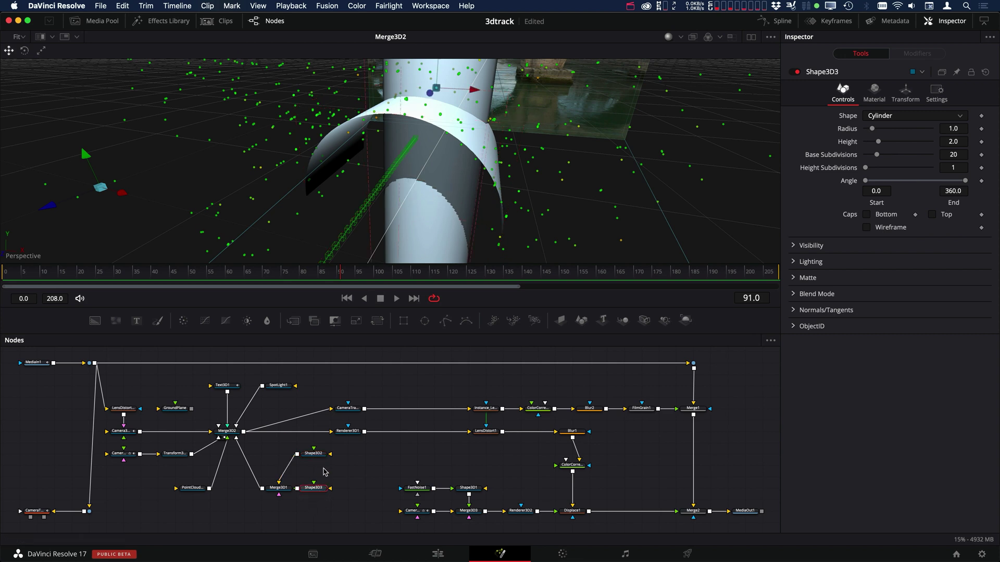
left_click(898, 117)
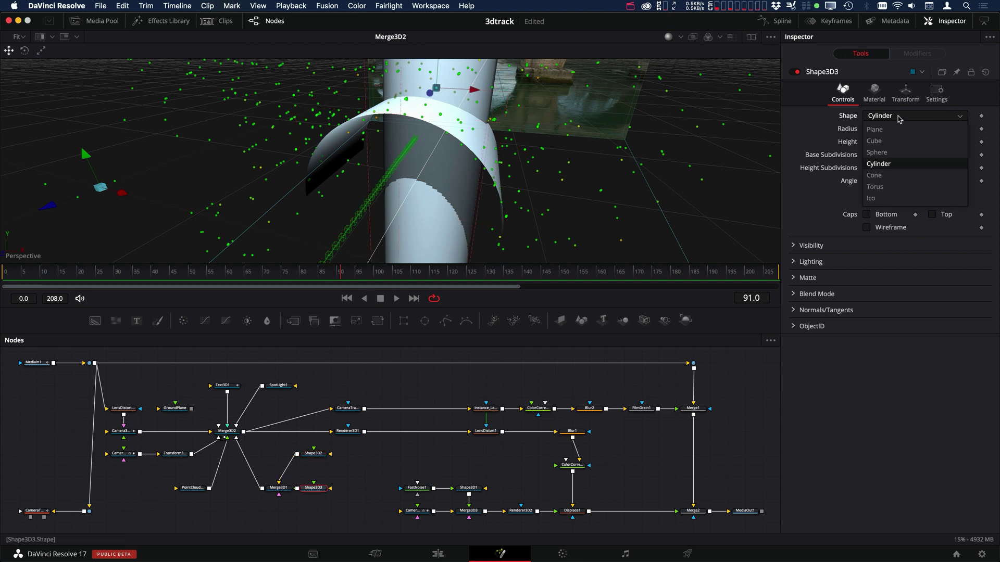
left_click(880, 129)
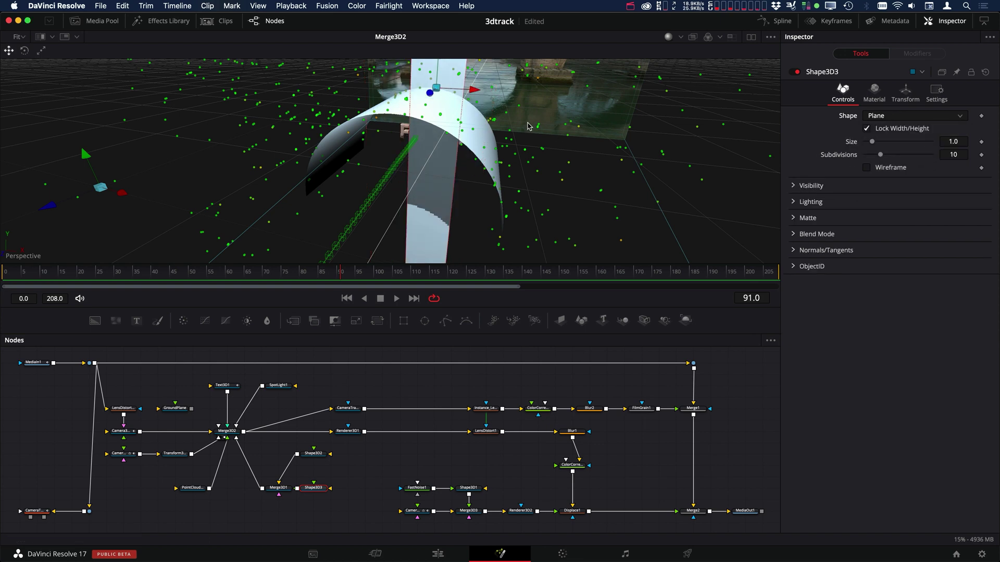
left_click_drag(530, 127, 500, 152)
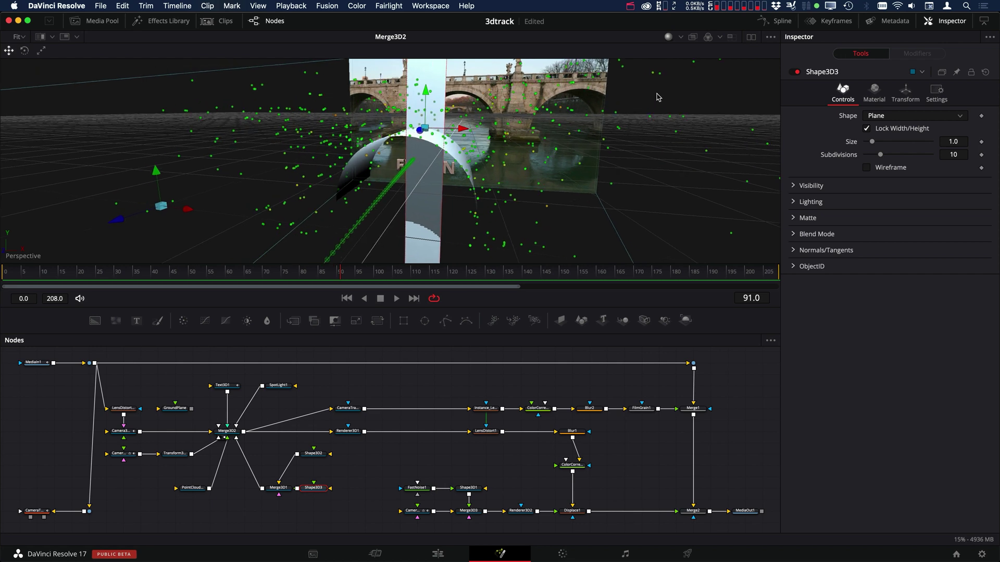
Unlock the plane's width and height and size it to 3.23 wide by 0.22 high.
left_click(890, 130)
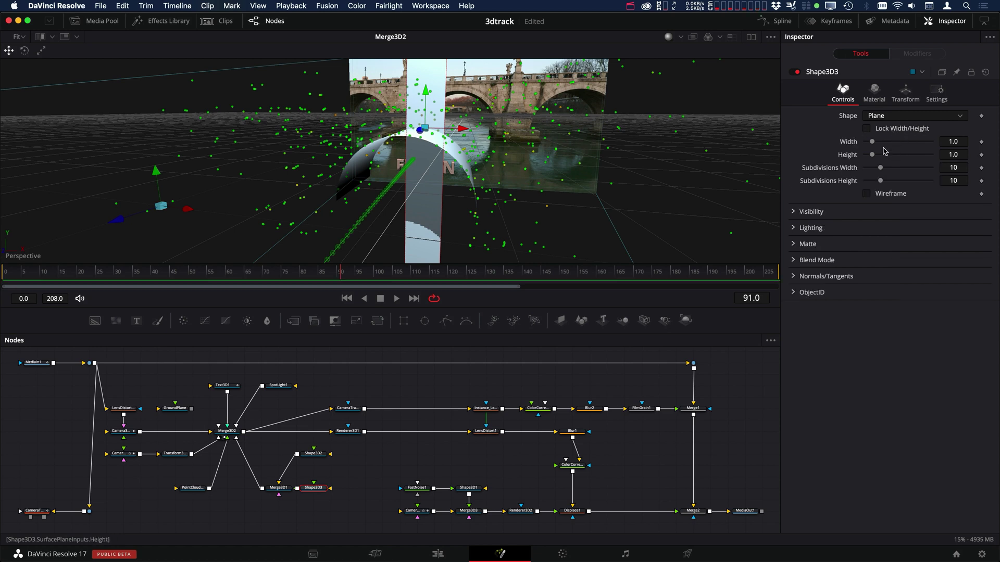
left_click_drag(873, 143, 886, 143)
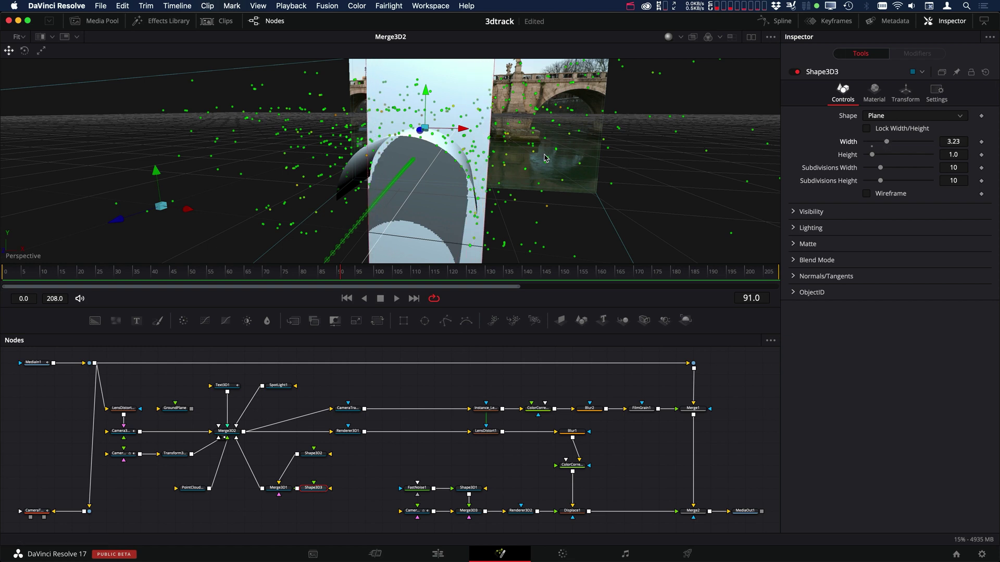
left_click_drag(542, 153, 563, 155)
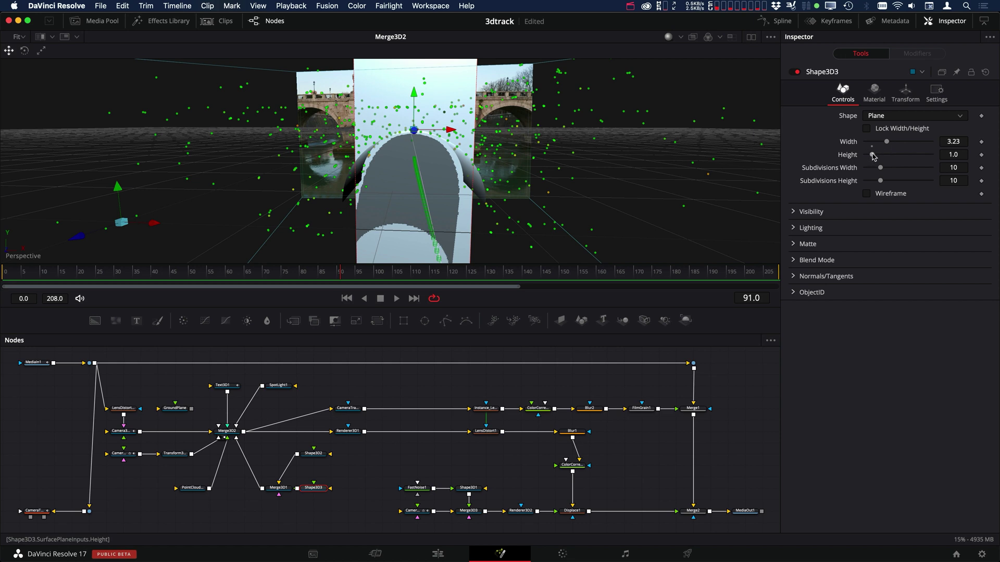
left_click_drag(873, 157, 867, 156)
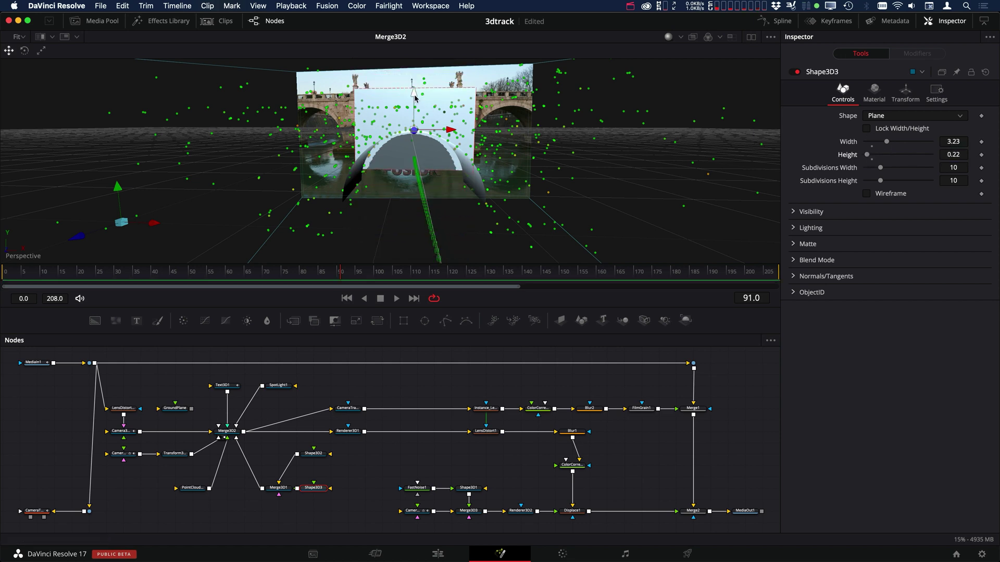
Lower the plane behind the arch and orbit to check its placement from the side.
left_click_drag(416, 98, 414, 111)
left_click_drag(494, 108, 354, 104)
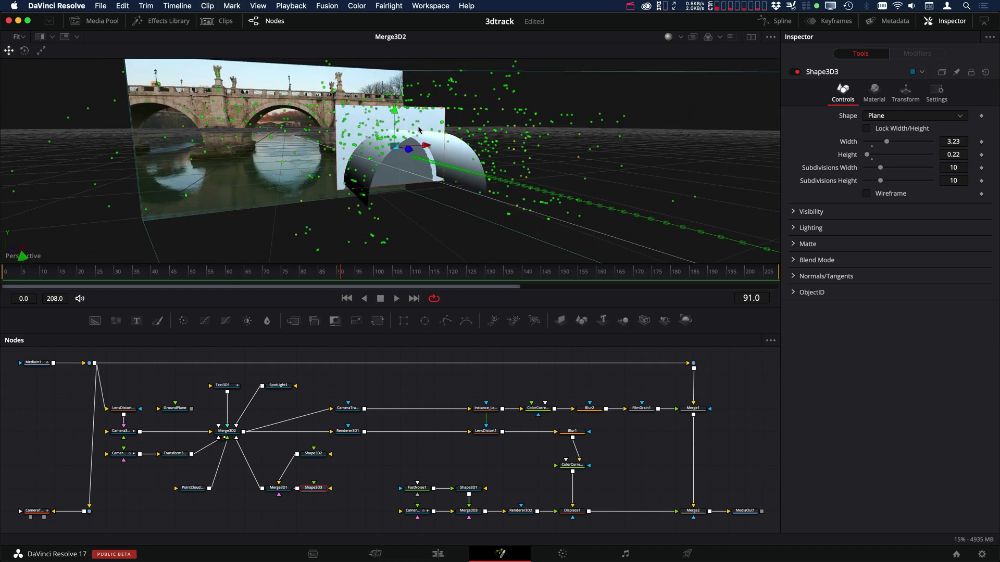
left_click_drag(436, 203, 491, 180)
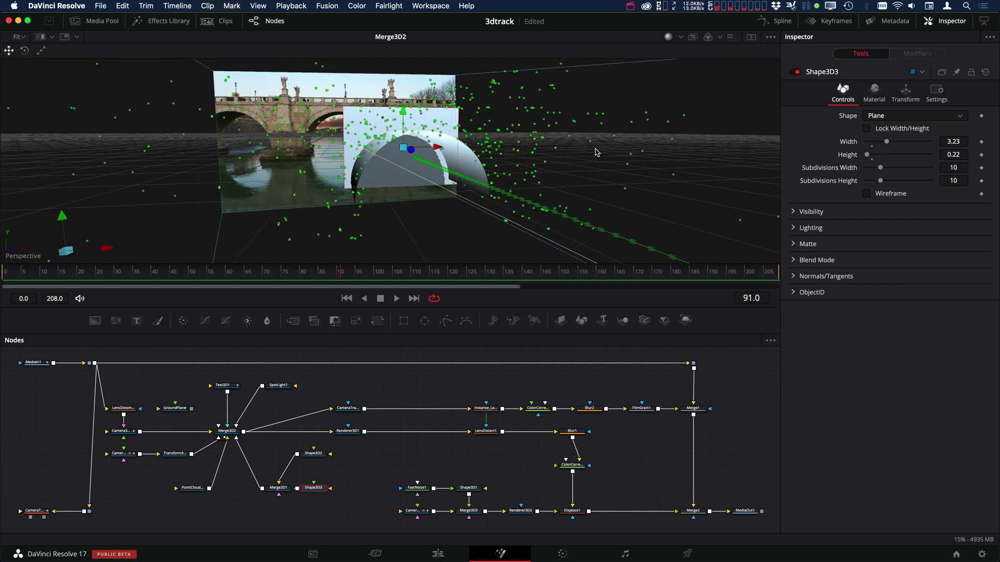
View through Camera3D1 and lower the back-wall plane slightly to match the bridge.
right_click(573, 160)
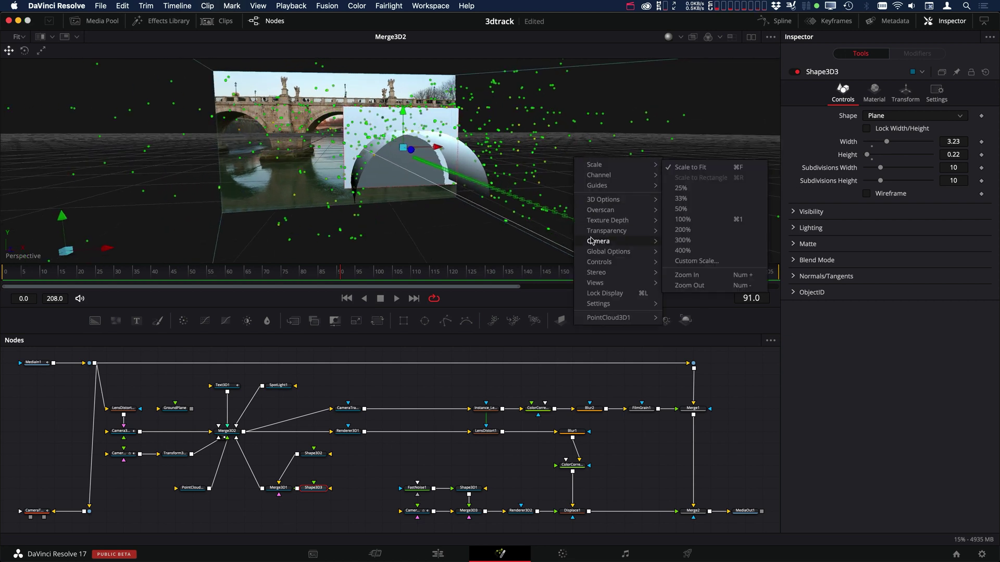
mouse_move(594, 244)
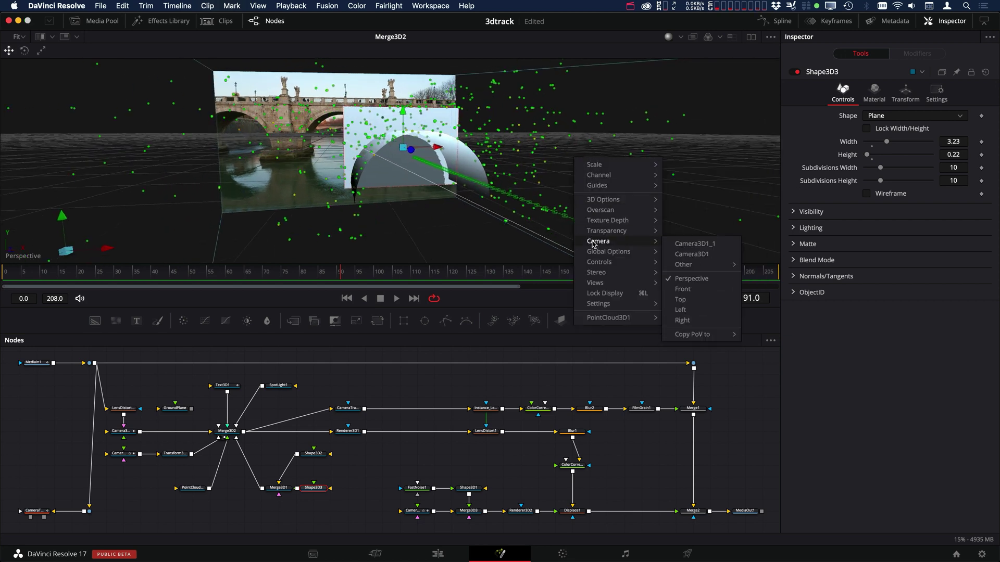
left_click(691, 254)
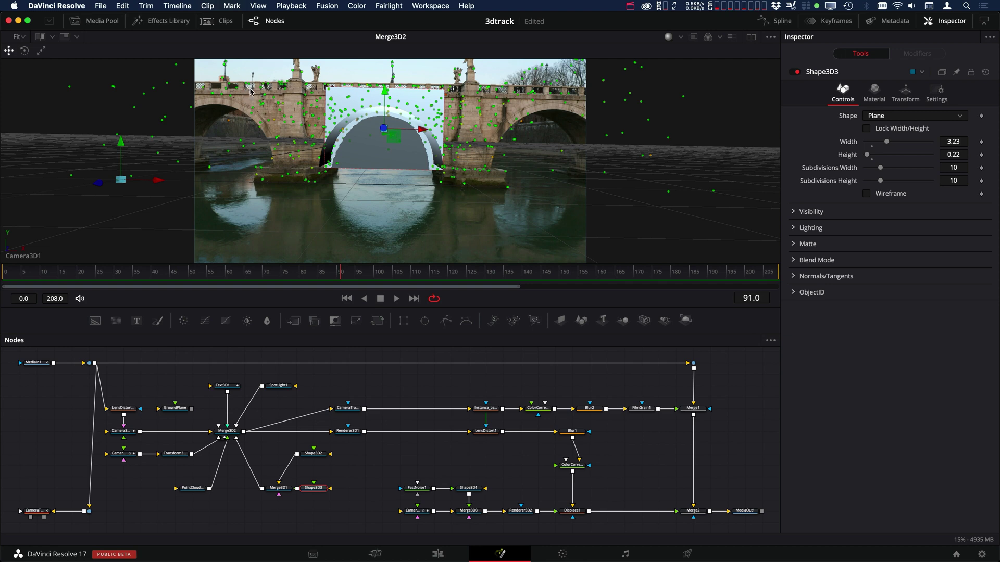
left_click_drag(385, 92, 383, 94)
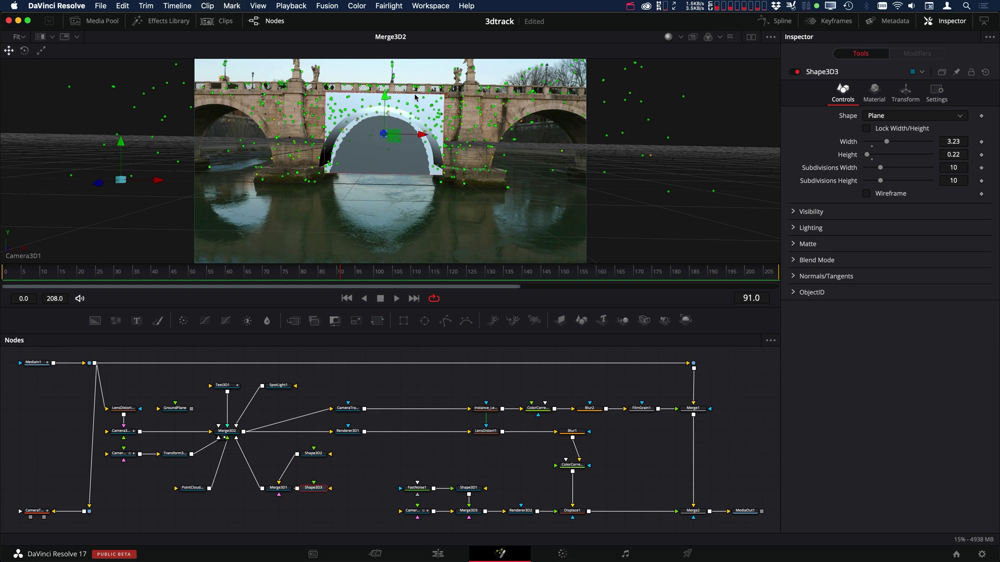
Switch the viewer back to the free Perspective view.
right_click(606, 192)
mouse_move(646, 278)
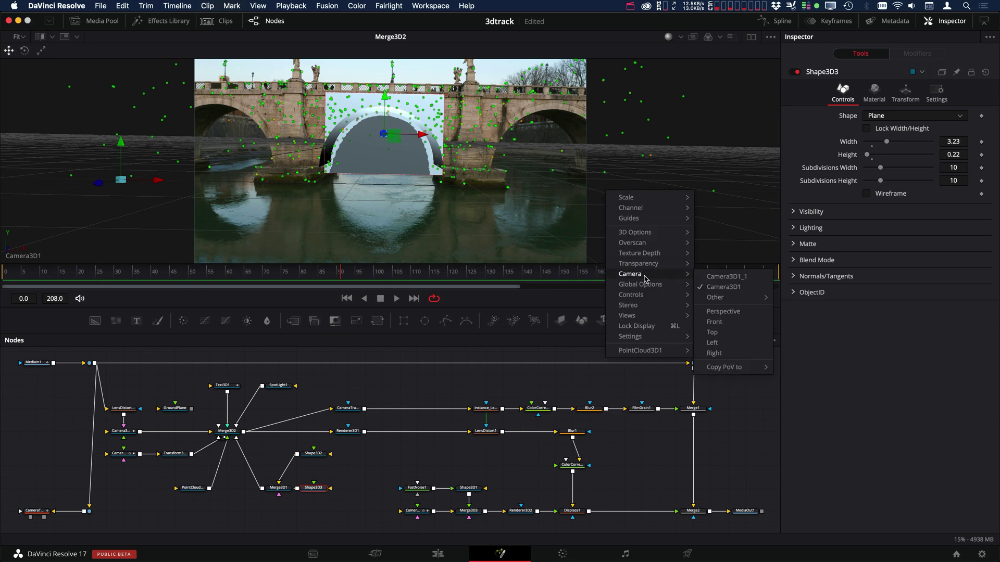
left_click(723, 312)
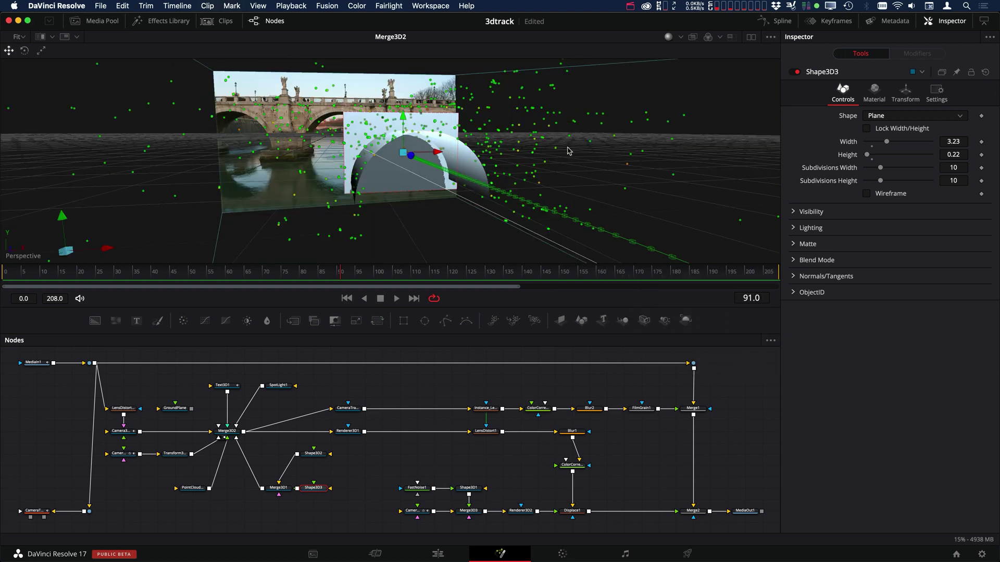
left_click_drag(569, 151, 362, 124)
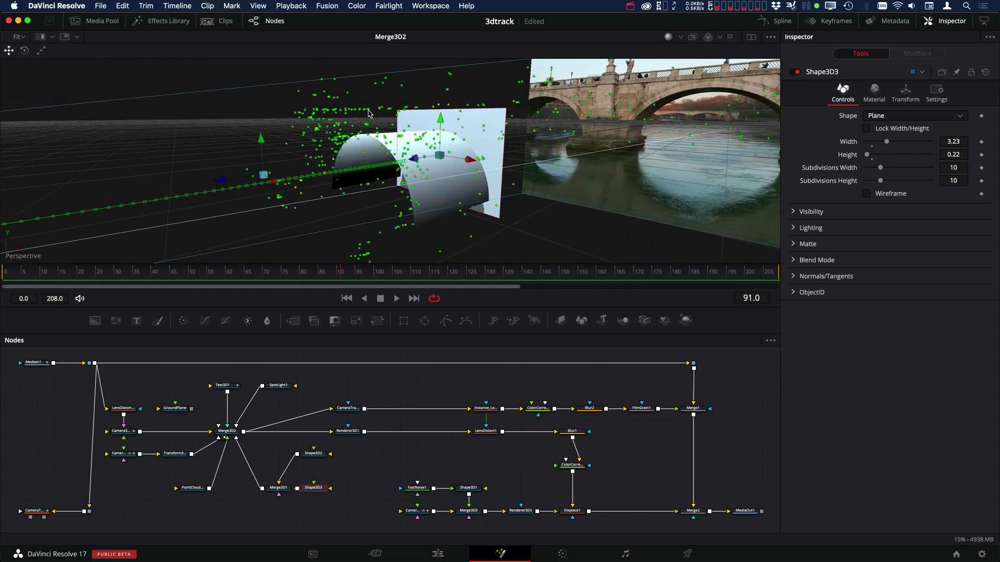
left_click_drag(567, 114, 523, 114)
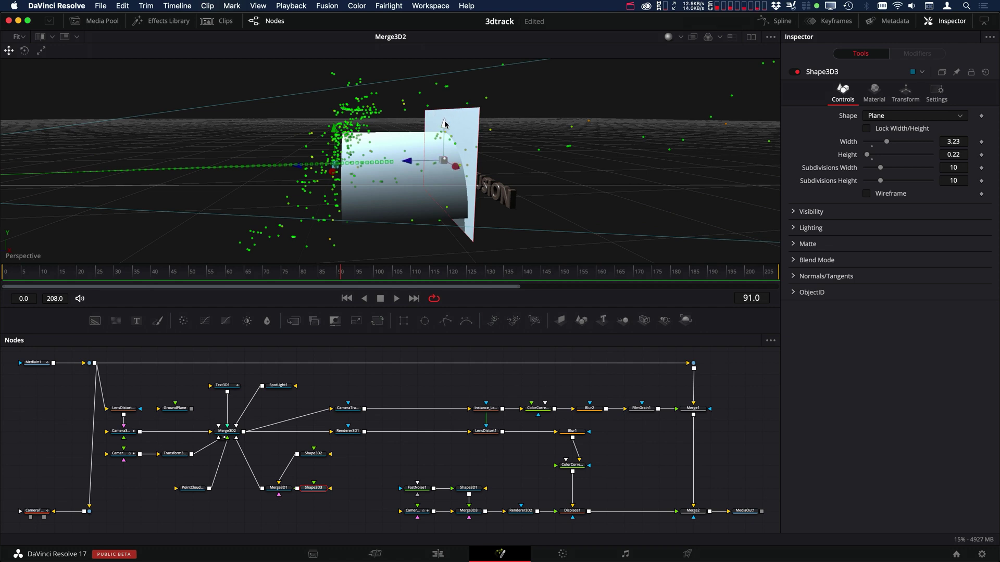
left_click_drag(433, 117, 413, 155)
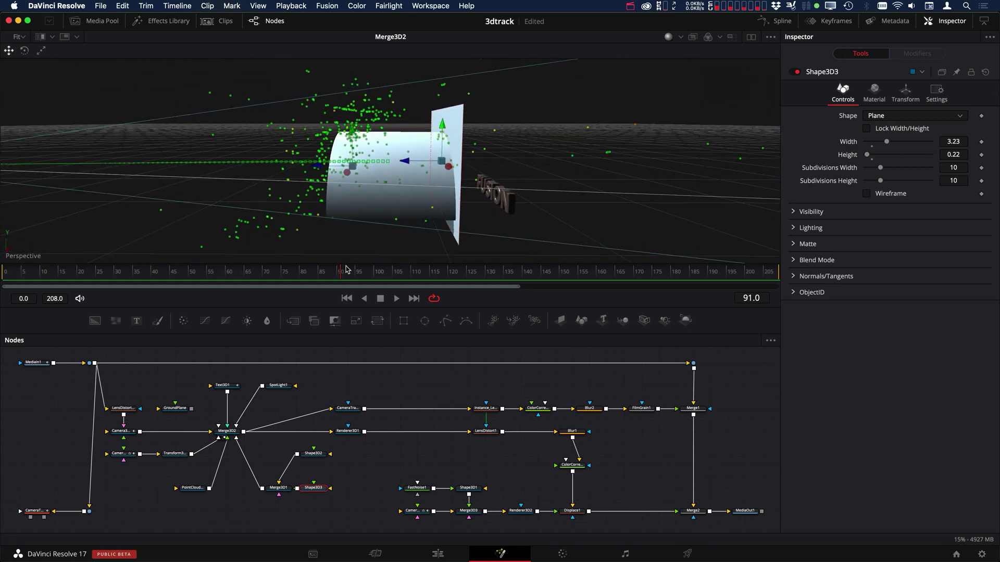
left_click_drag(340, 275, 331, 277)
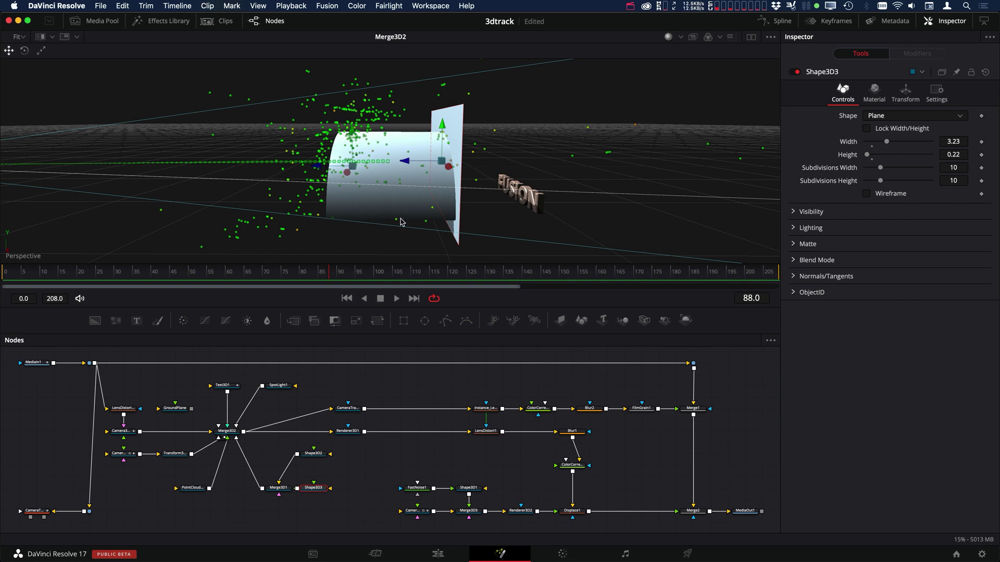
left_click_drag(401, 223, 459, 205)
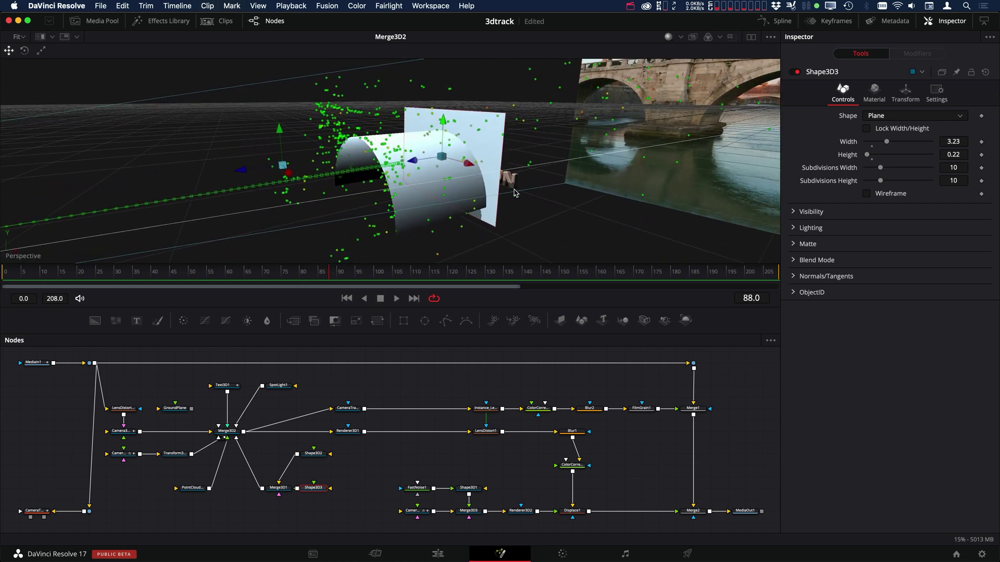
Insert an Override 3D node after Merge3D1 and turn on Do Unseen By Cameras and Unseen by Cameras.
left_click(264, 462)
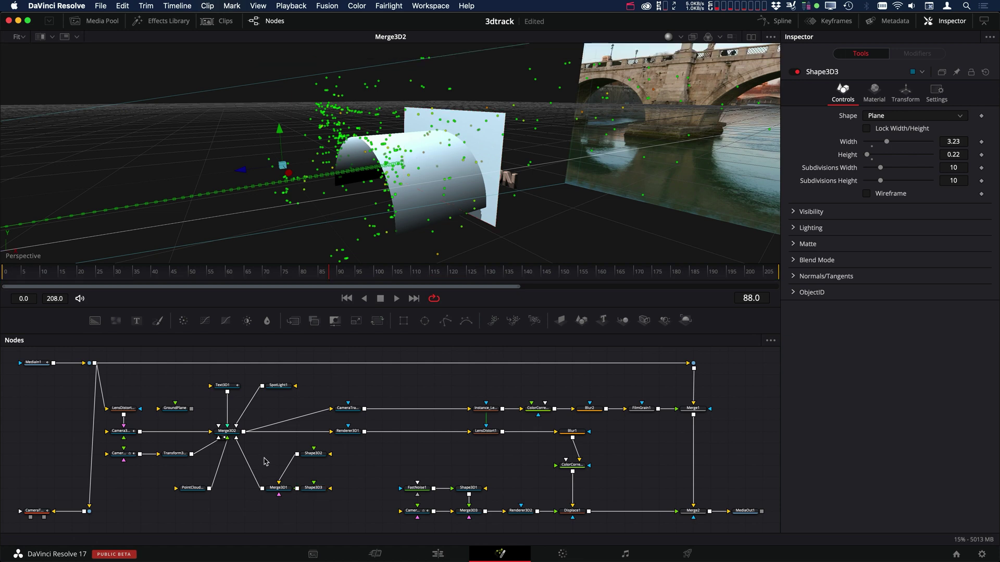
key("shift+space")
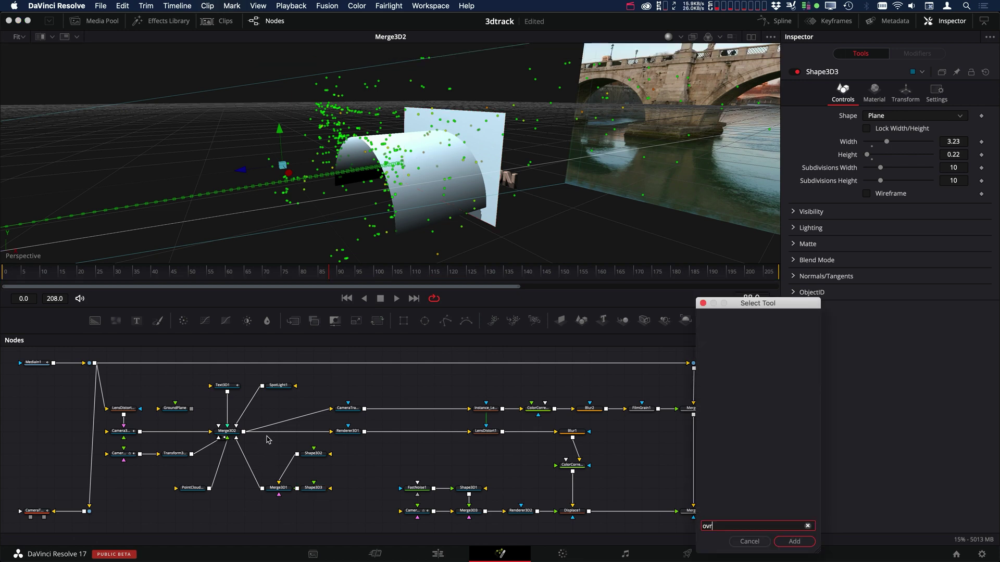
type("ove")
left_click(750, 339)
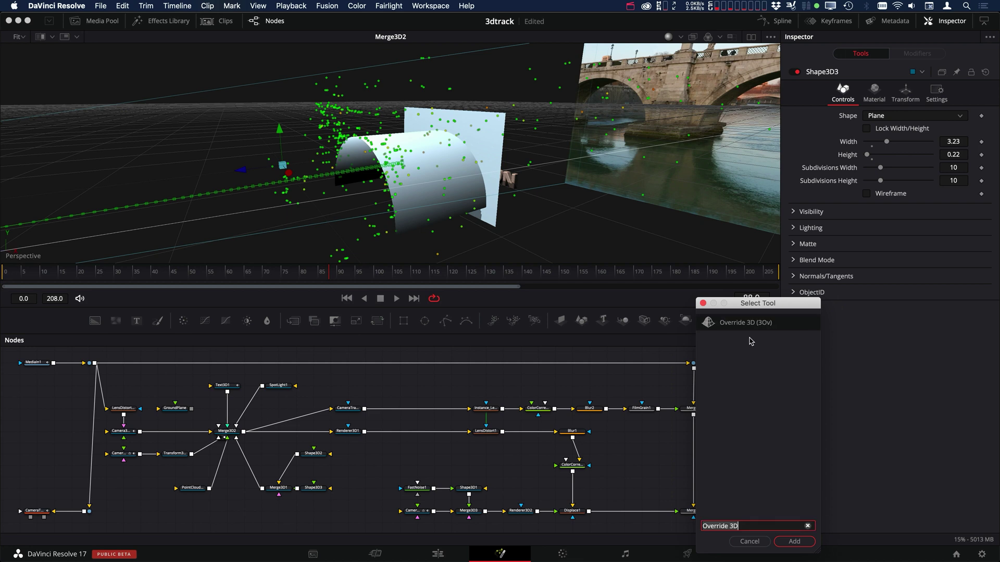
left_click(780, 542)
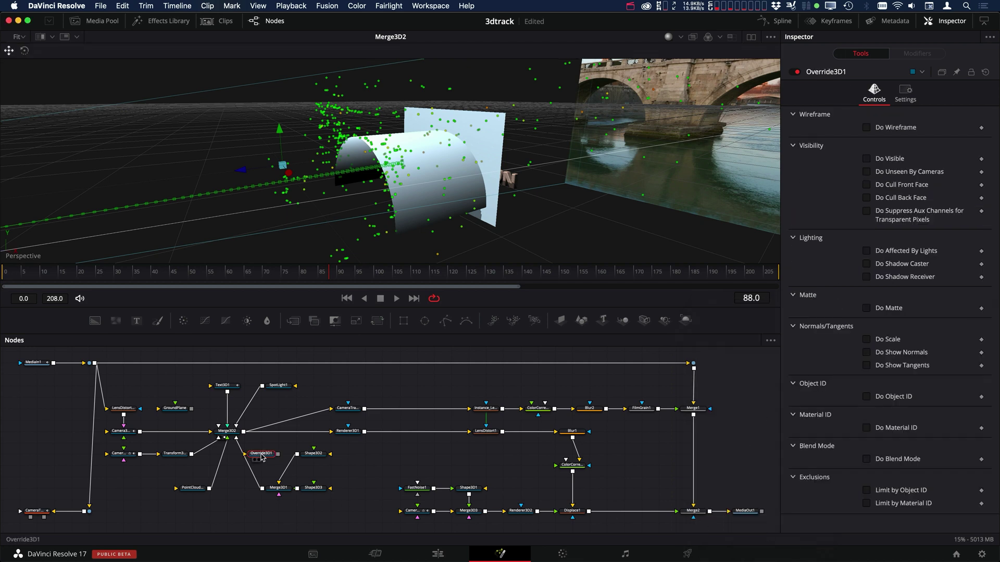
left_click_drag(263, 457, 255, 467)
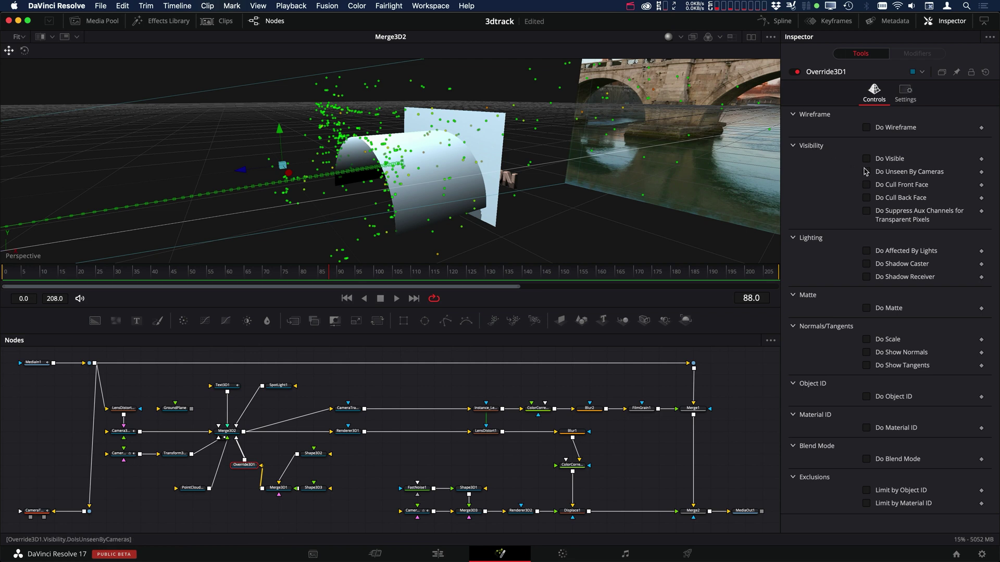
left_click(866, 172)
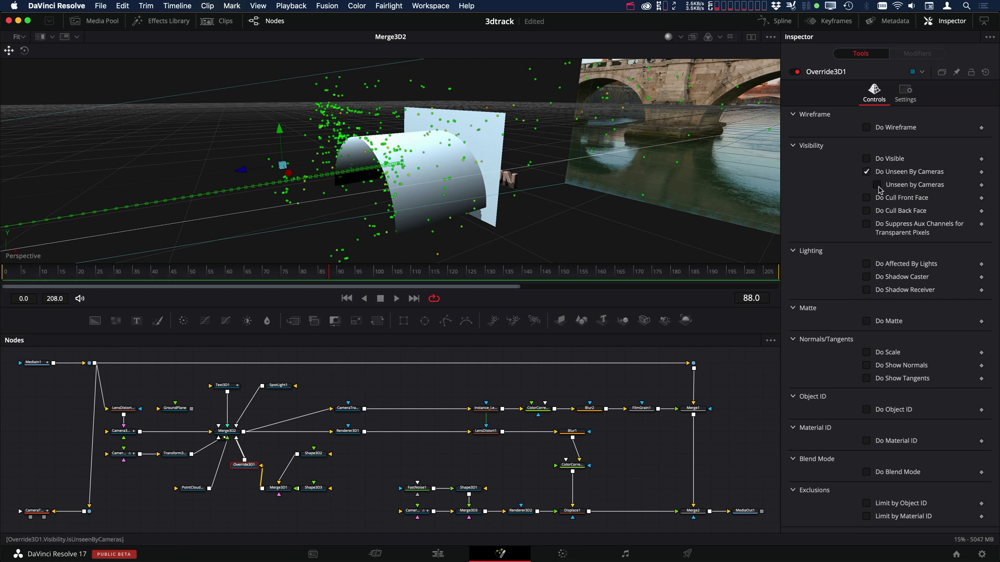
left_click(878, 187)
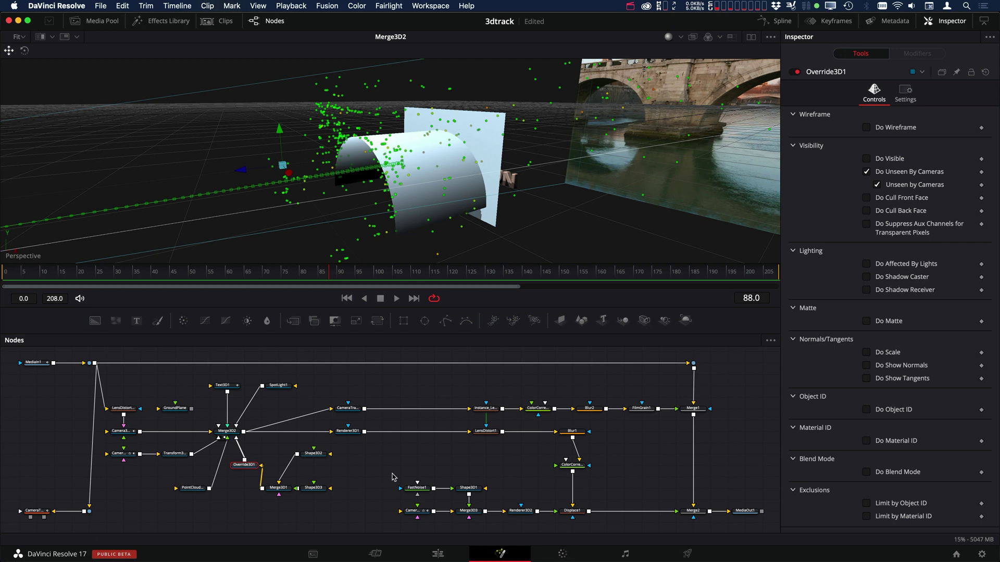
Show the Merge2 final composite in the viewer.
scroll(448, 417, "down", 3)
scroll(448, 416, "right", 3)
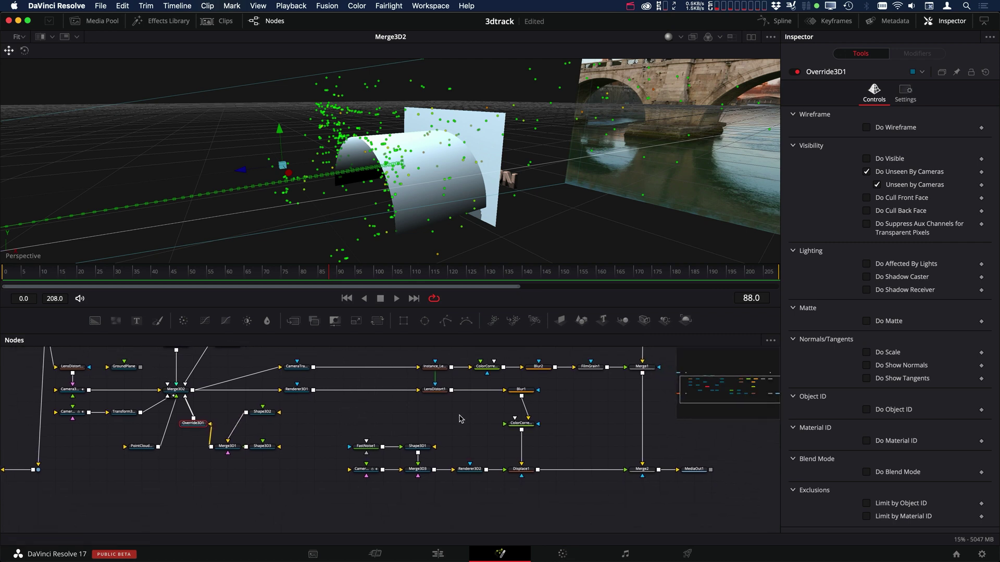
scroll(460, 420, "right", 5)
scroll(459, 420, "down", 1)
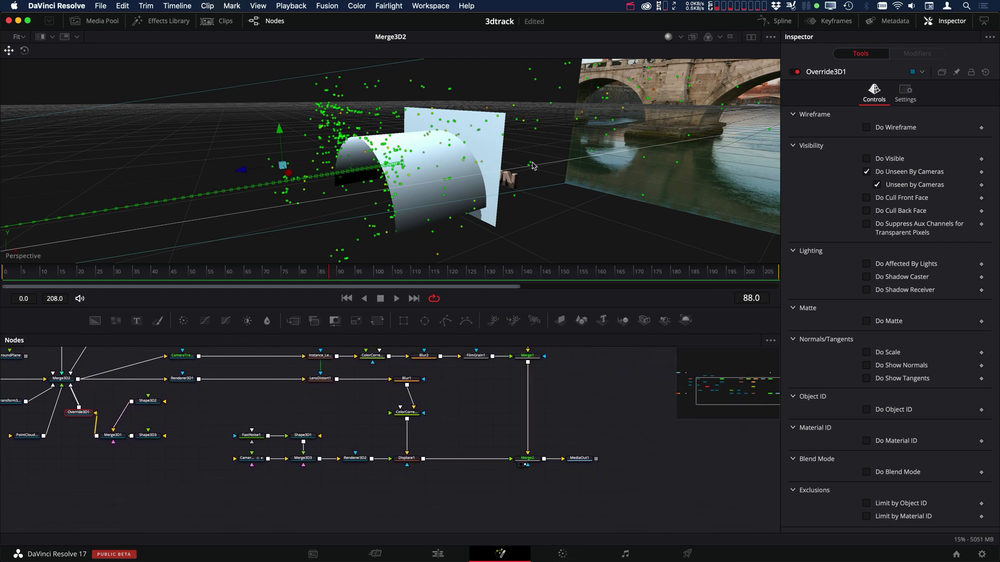
left_click(523, 465)
scroll(364, 438, "left", 8)
scroll(364, 437, "up", 3)
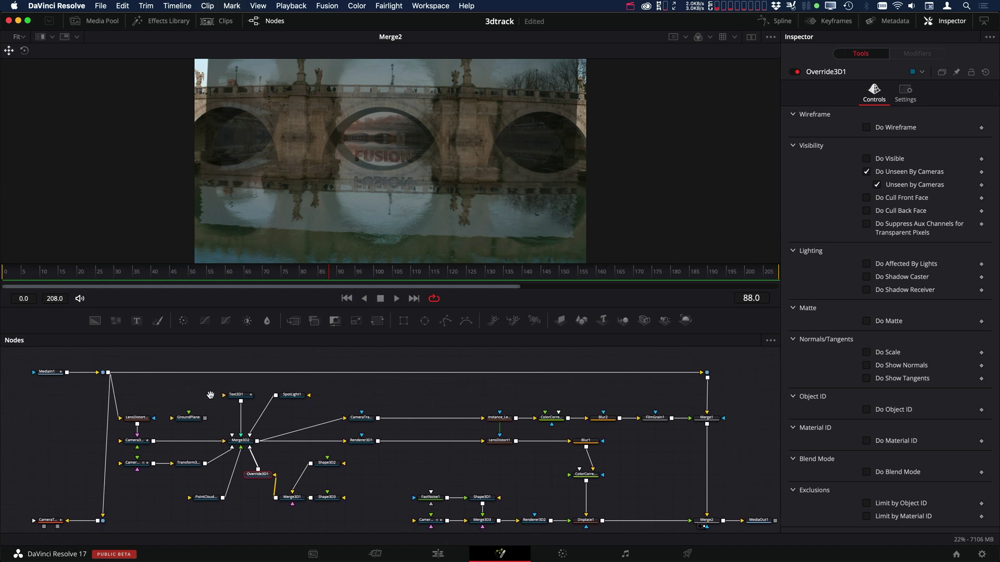
scroll(211, 396, "left", 1)
Disable Camera3D1's image plane to remove the ghosted footage overlay.
left_click(154, 440)
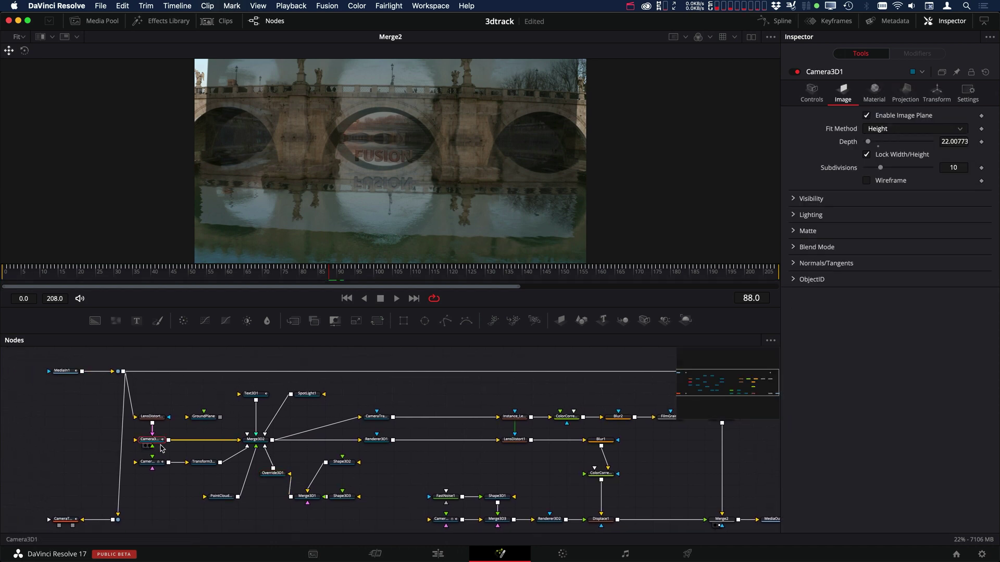
left_click(906, 118)
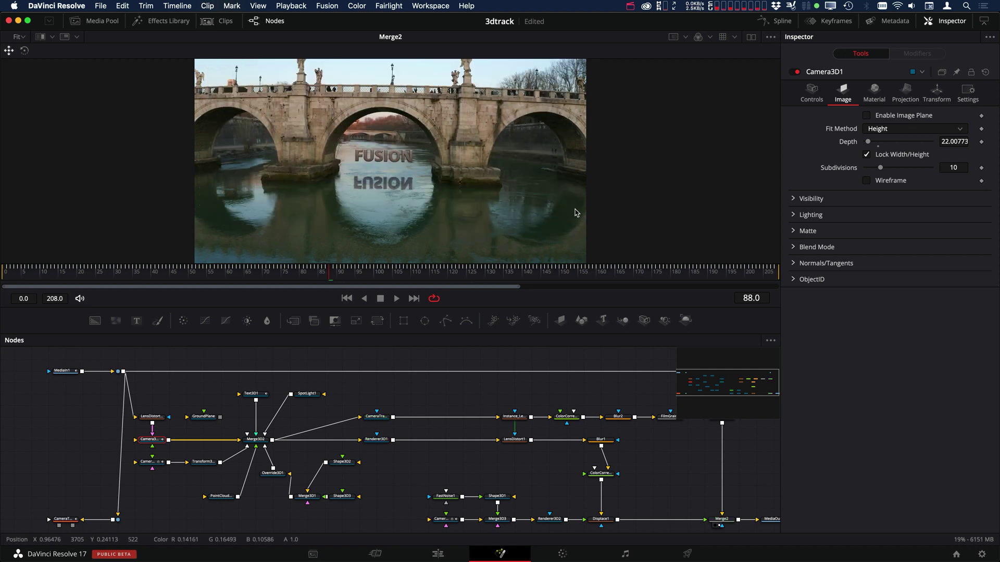
scroll(419, 391, "right", 5)
scroll(419, 391, "right", 3)
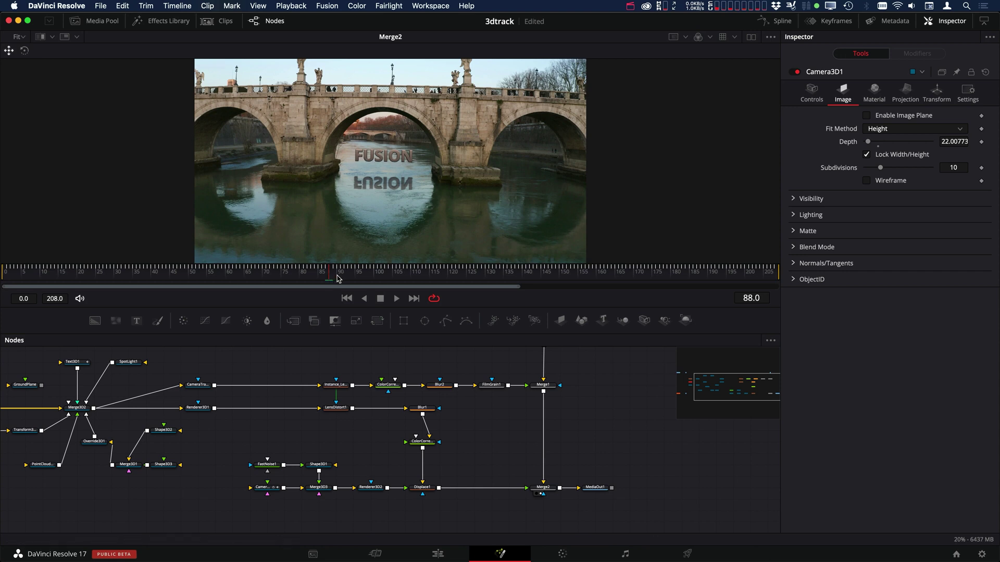
left_click_drag(337, 279, 394, 276)
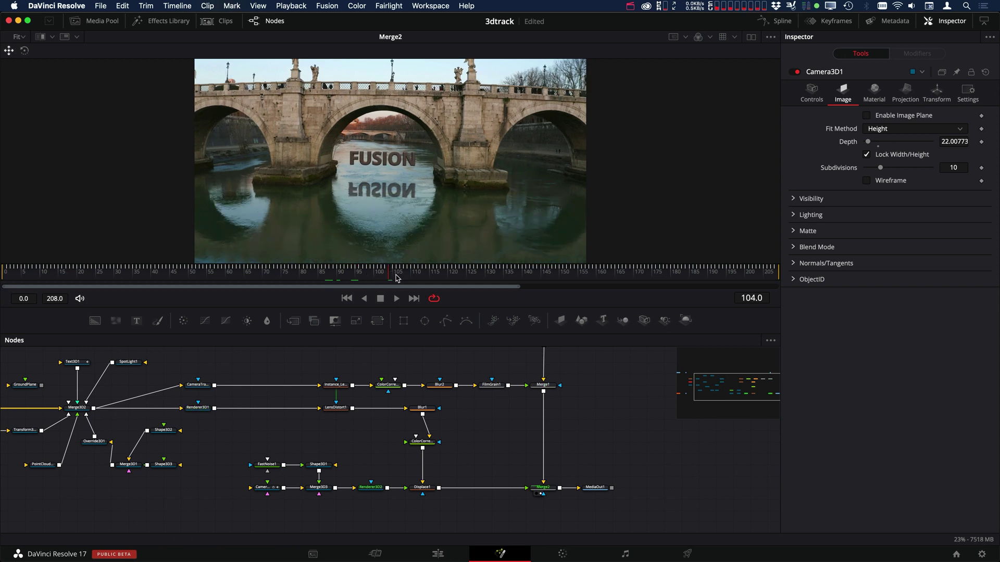
left_click(396, 278)
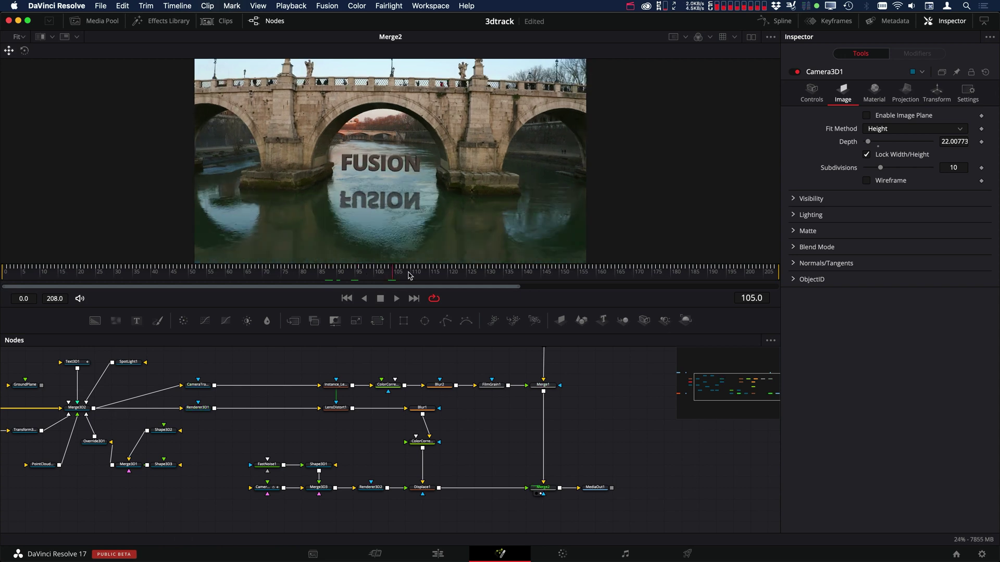
left_click_drag(401, 277, 415, 279)
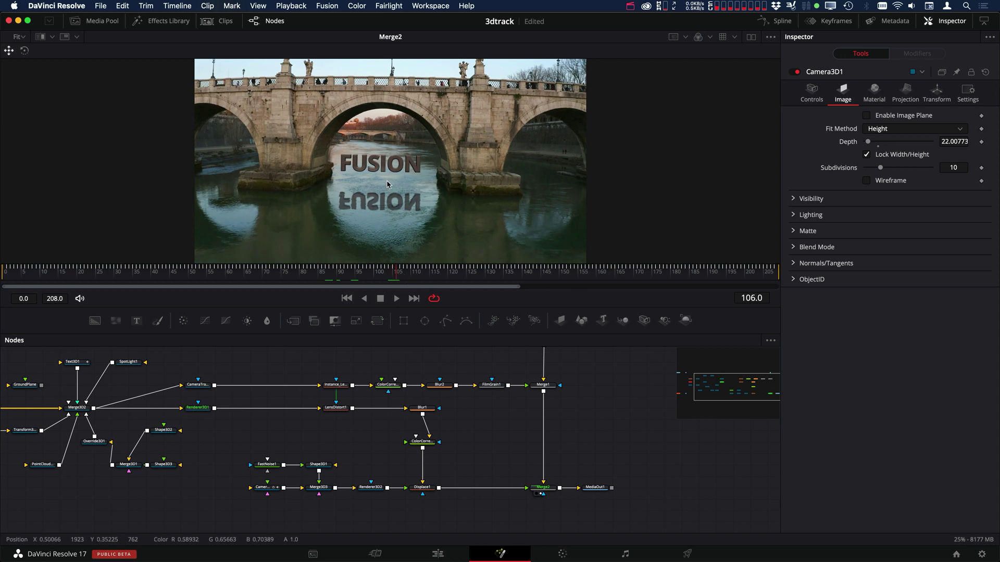
left_click_drag(407, 279, 410, 278)
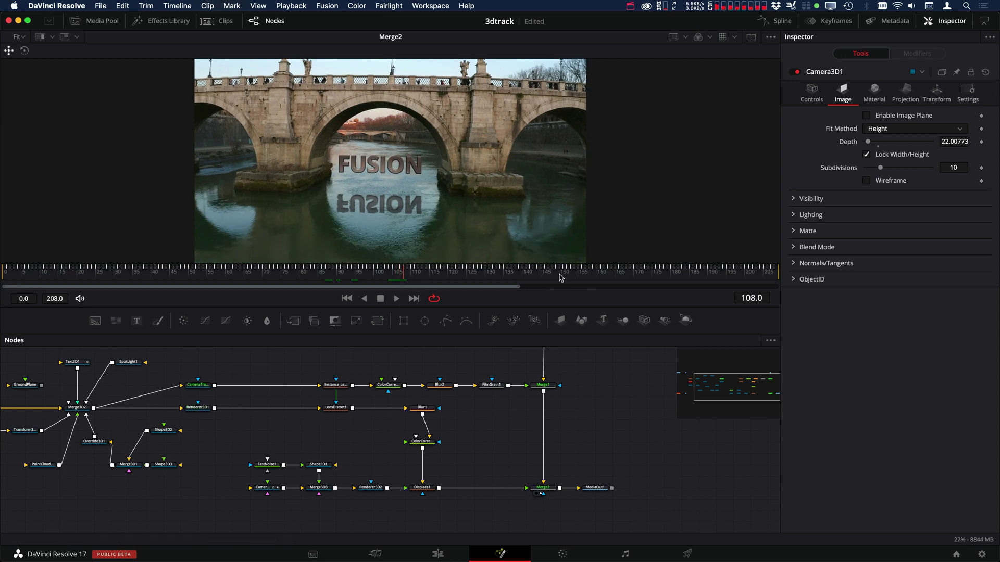